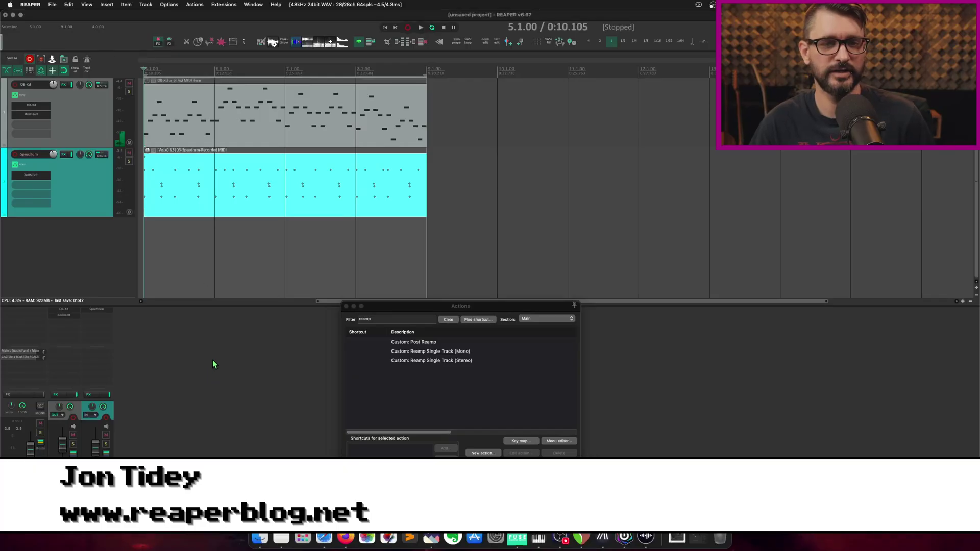
# - Look over the OB-Xd synth, its ReaInsert settings, and the Speedrum plugin window
pyautogui.hscroll(-3, 140, 182)
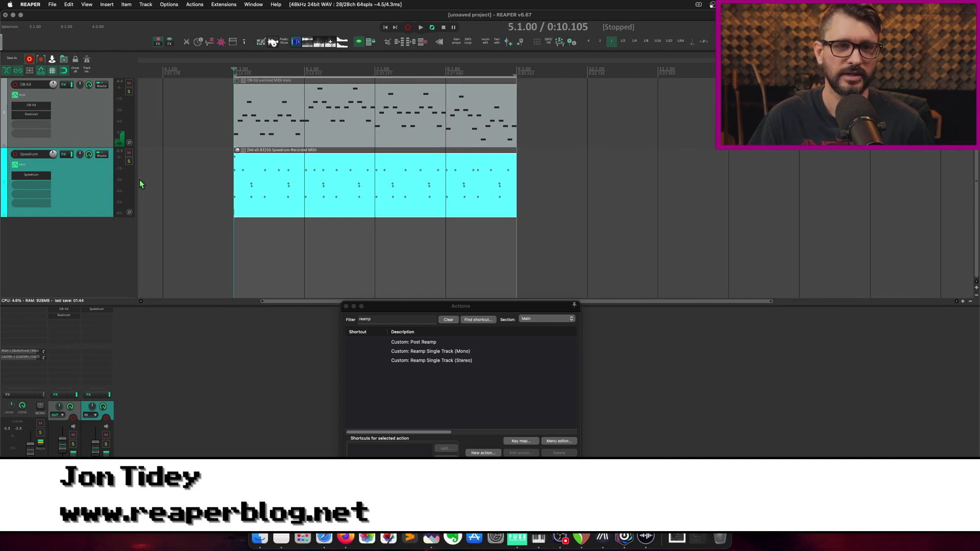
pyautogui.hscroll(1, 140, 184)
pyautogui.click(41, 105)
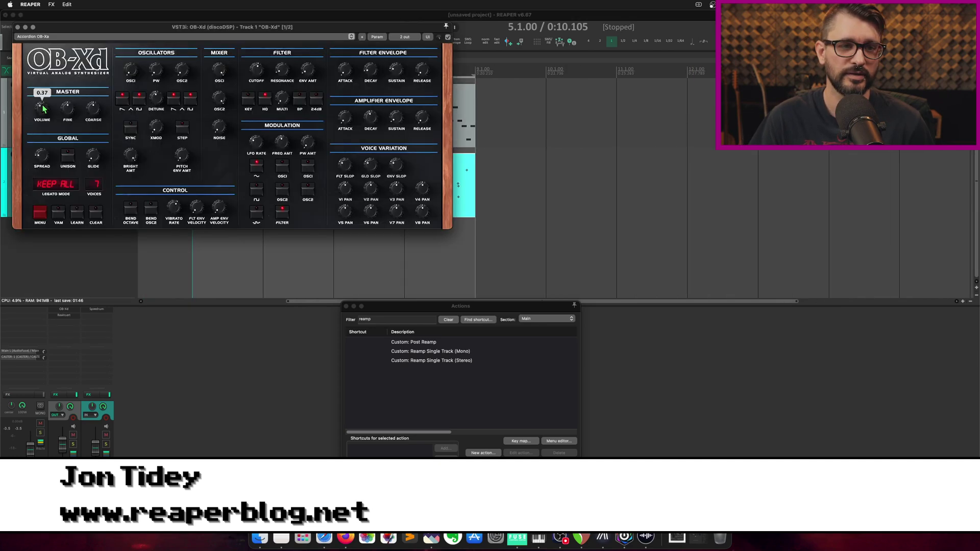
pyautogui.press('Escape')
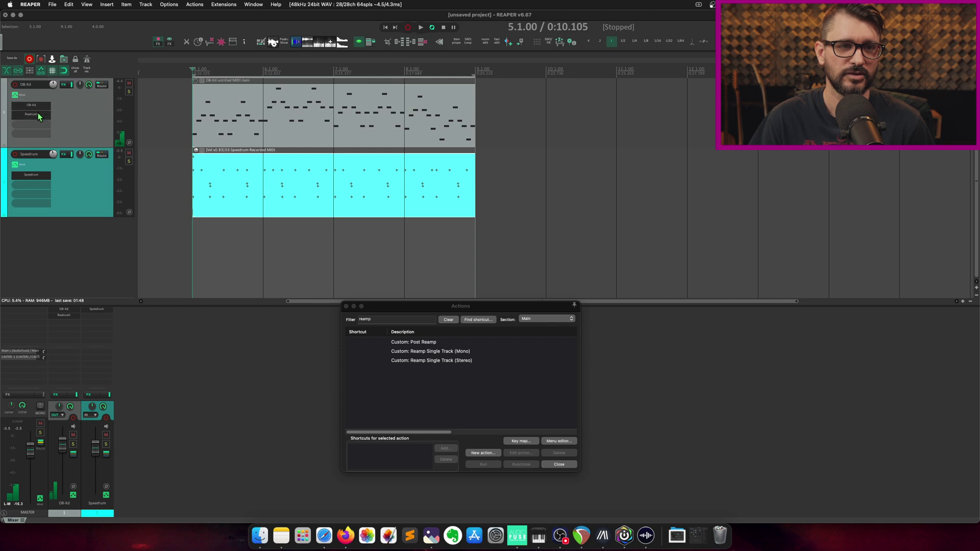
pyautogui.click(40, 117)
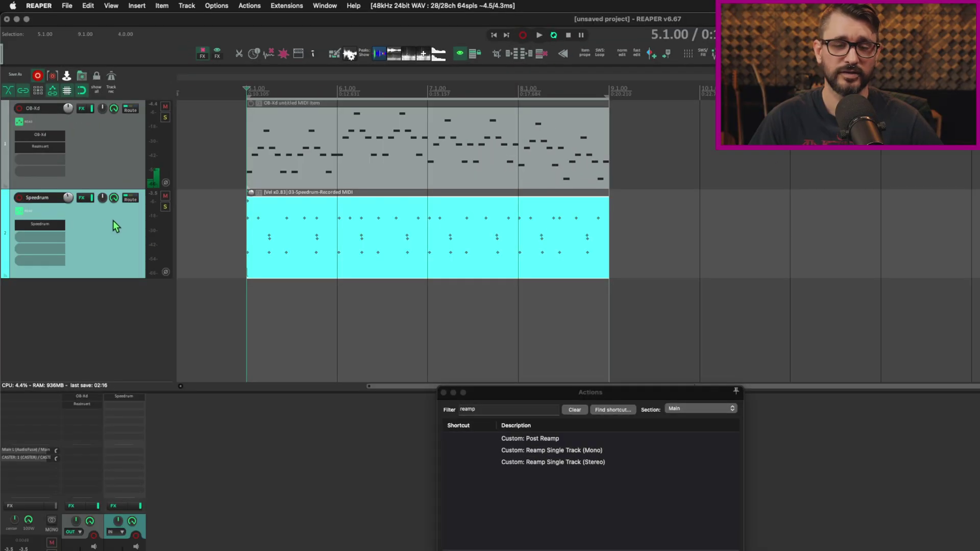
pyautogui.click(56, 225)
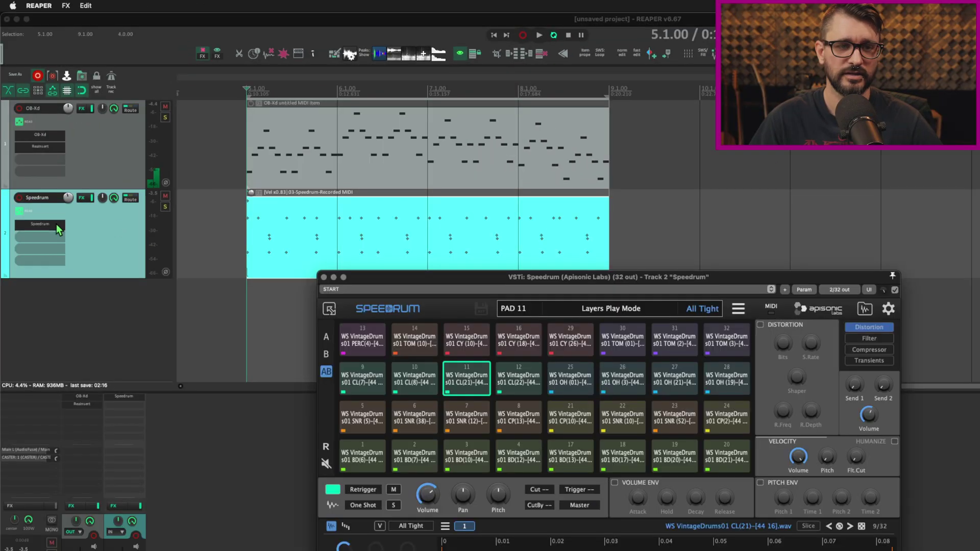
pyautogui.moveTo(480, 280); pyautogui.dragTo(393, 156)
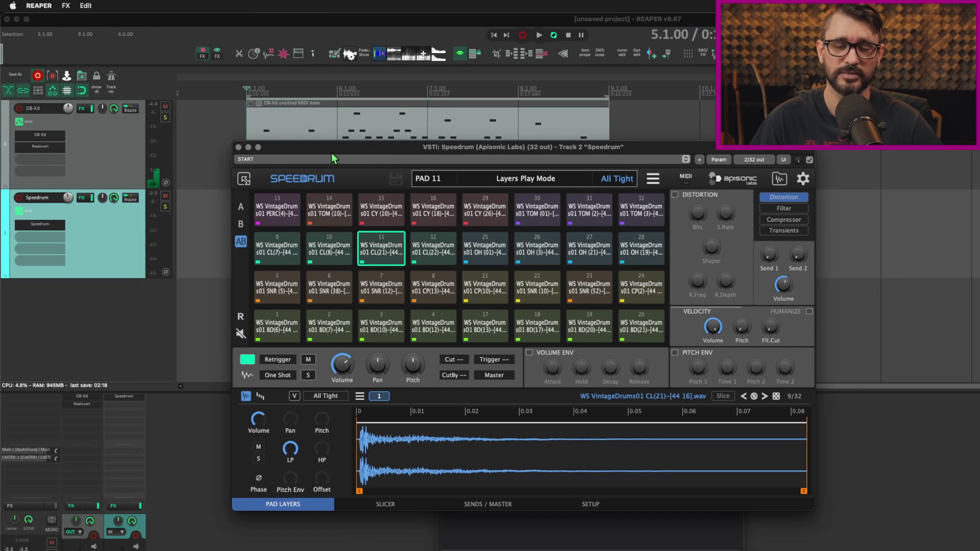
pyautogui.click(239, 148)
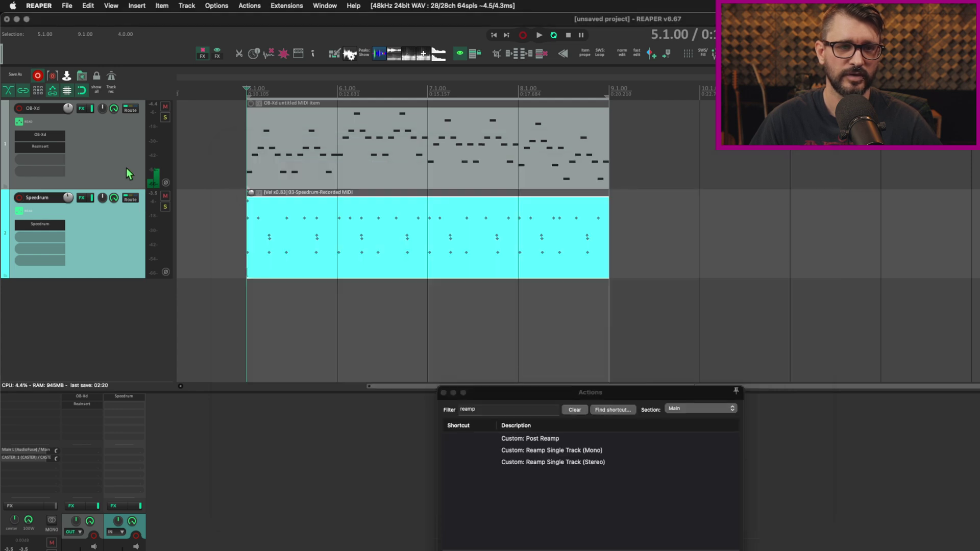
# - Bypass ReaInsert on the OB-Xd track, play the project, and unmute the Speedrum track
pyautogui.keyDown('super'); pyautogui.click(58, 154); pyautogui.keyUp('super')
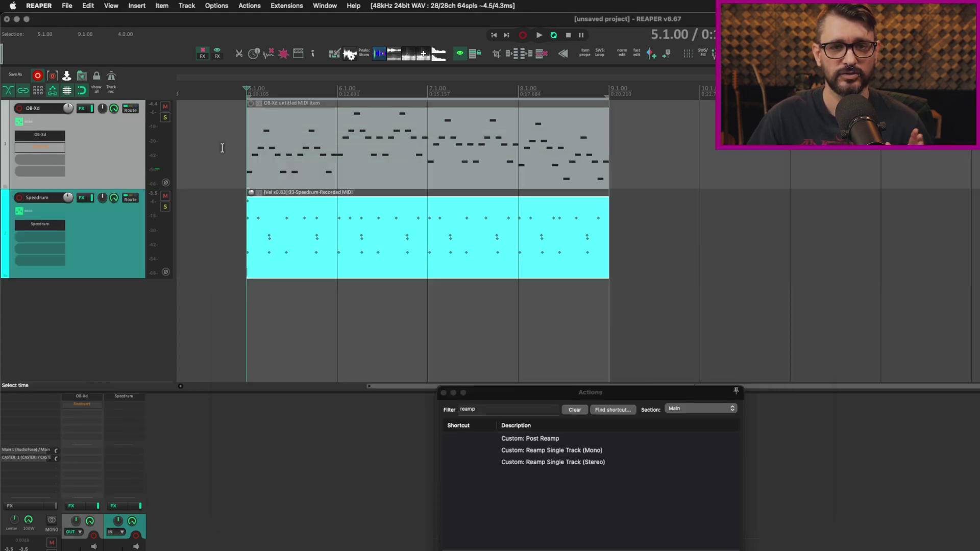
pyautogui.press('space')
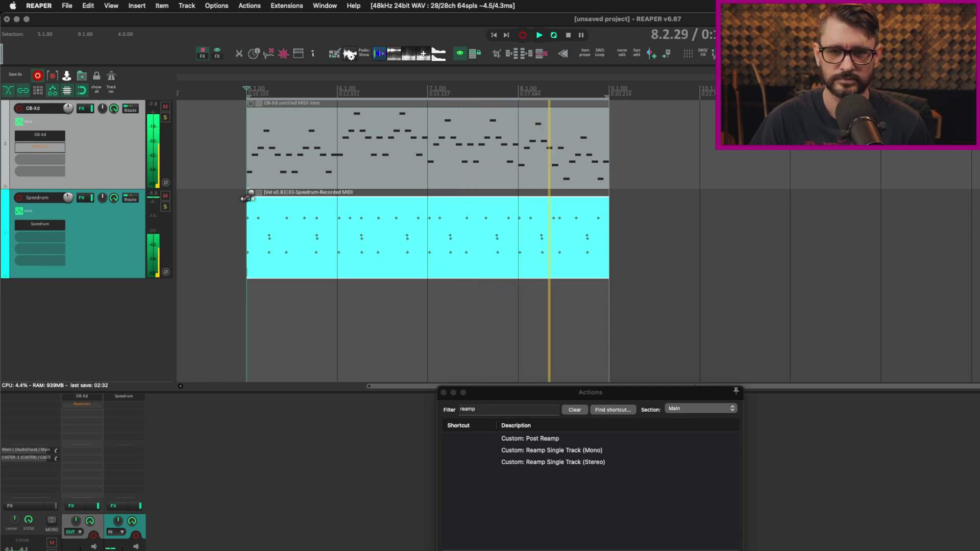
pyautogui.press('space')
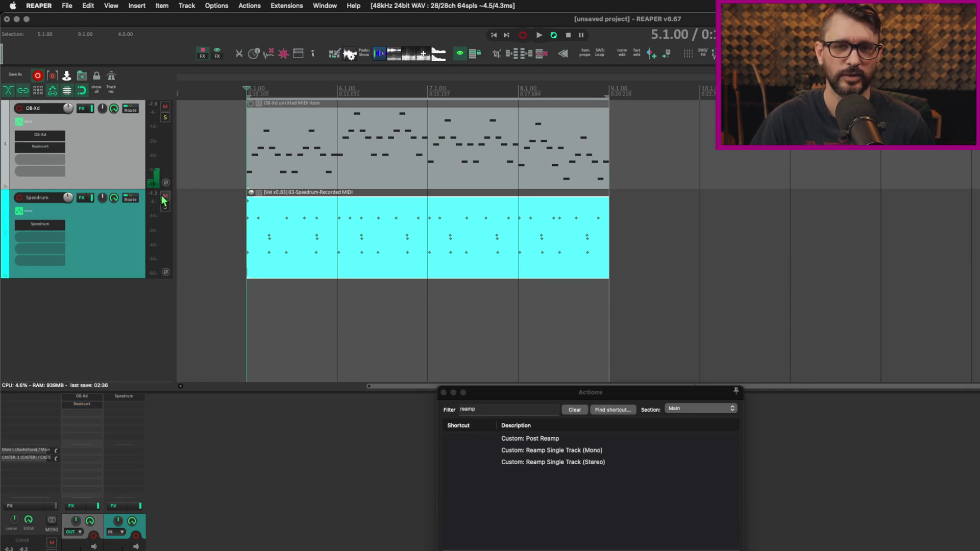
pyautogui.press('space')
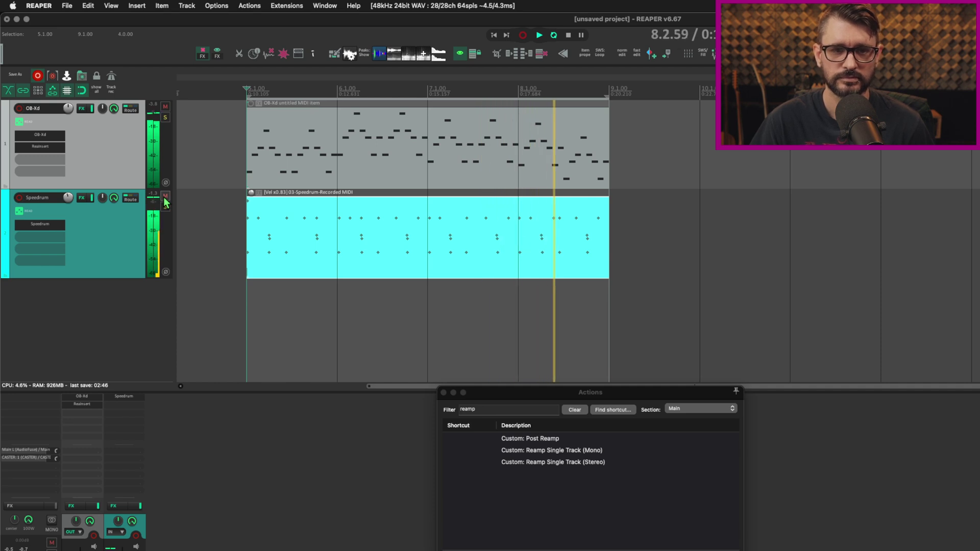
pyautogui.click(165, 196)
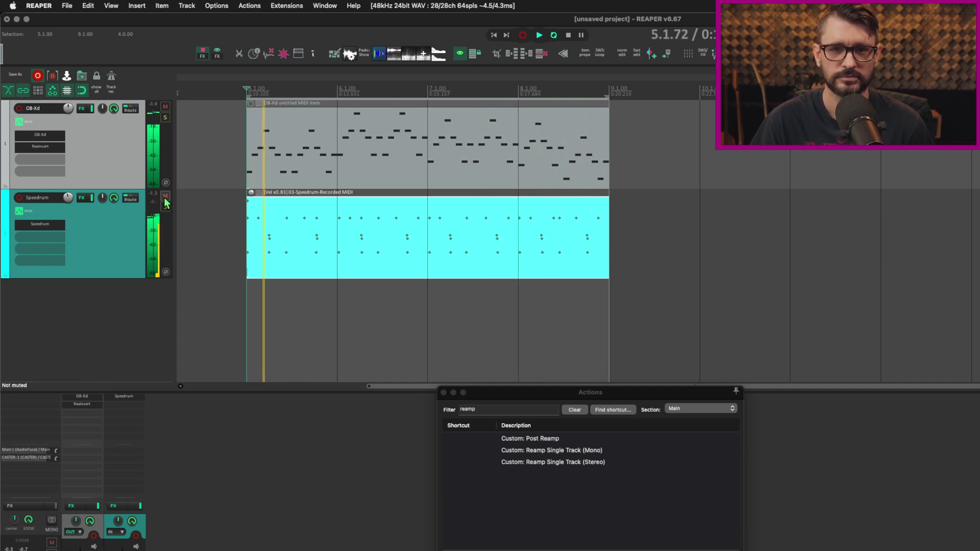
# - Stop playback and select Custom: Post Reamp in the Actions list
pyautogui.press('space')
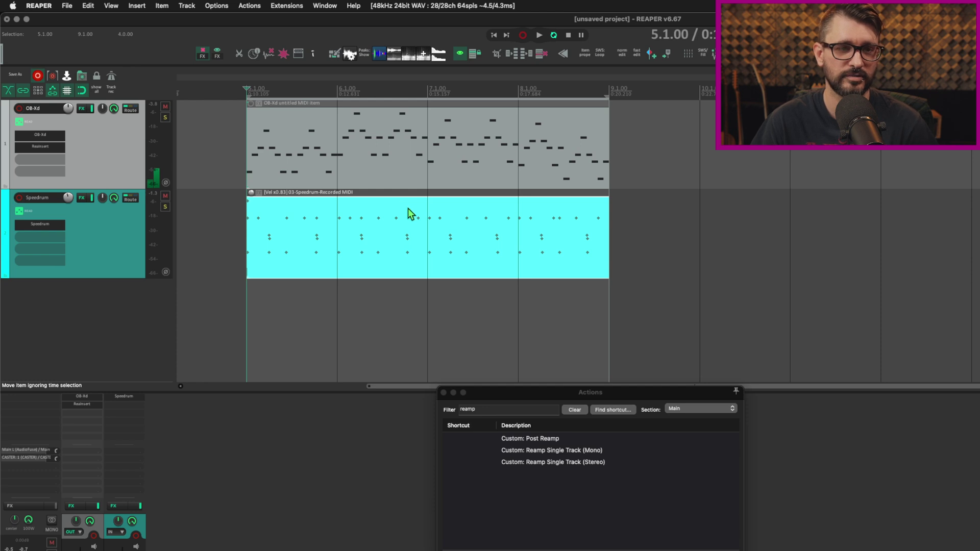
pyautogui.press('Down')
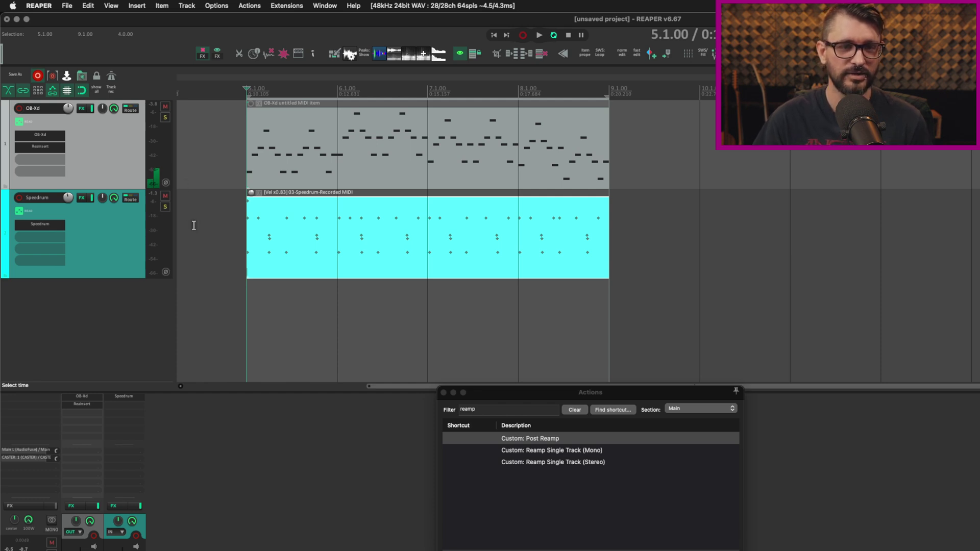
# - Run Custom: Reamp Single Track (Stereo) on the OB-Xd track and review its four steps
pyautogui.moveTo(534, 397); pyautogui.dragTo(408, 144)
pyautogui.press('Down')
pyautogui.press('Down')
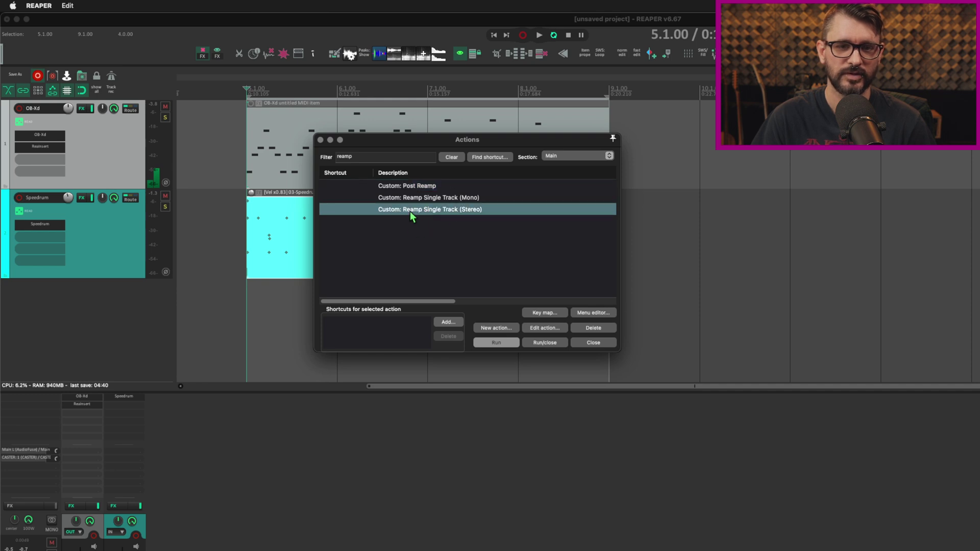
pyautogui.click(505, 344)
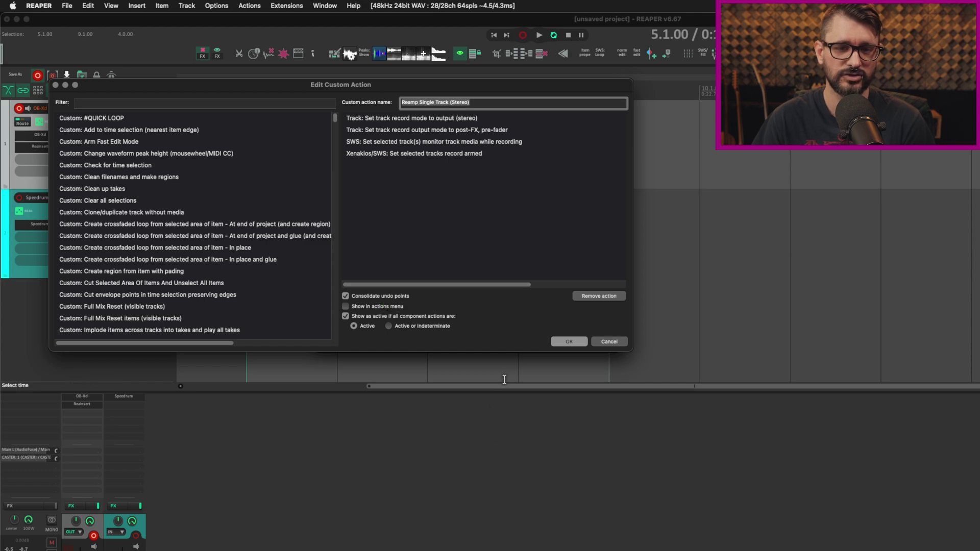
pyautogui.click(569, 343)
pyautogui.moveTo(383, 145); pyautogui.dragTo(370, 243)
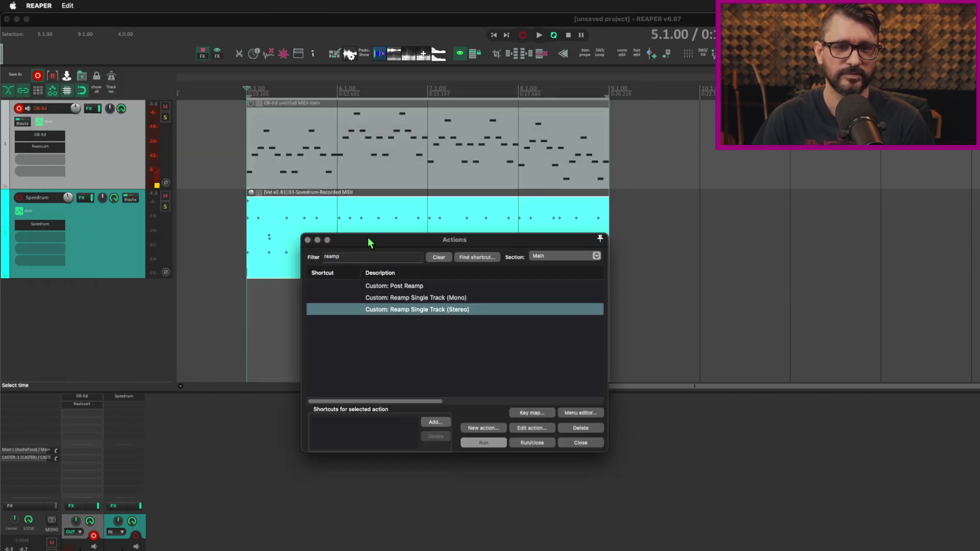
pyautogui.click(116, 148)
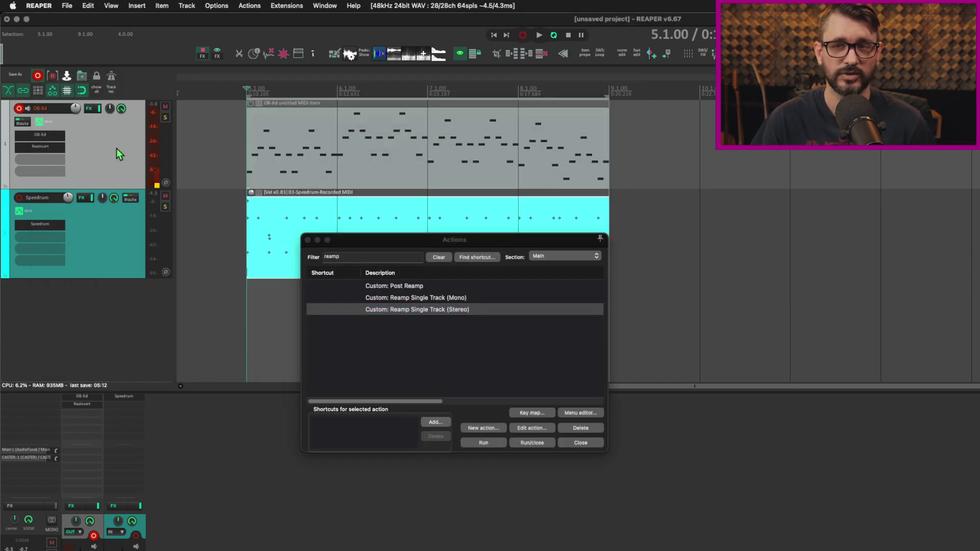
# - Record the re-amped take OB-Xd-003.wav, then trim the item back to the drum item's end
pyautogui.press('super+r')
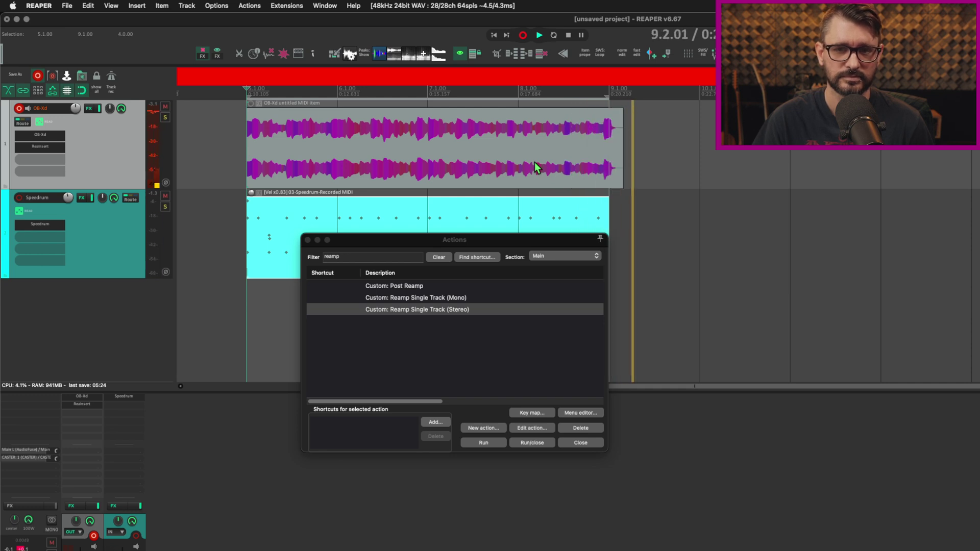
pyautogui.press('space')
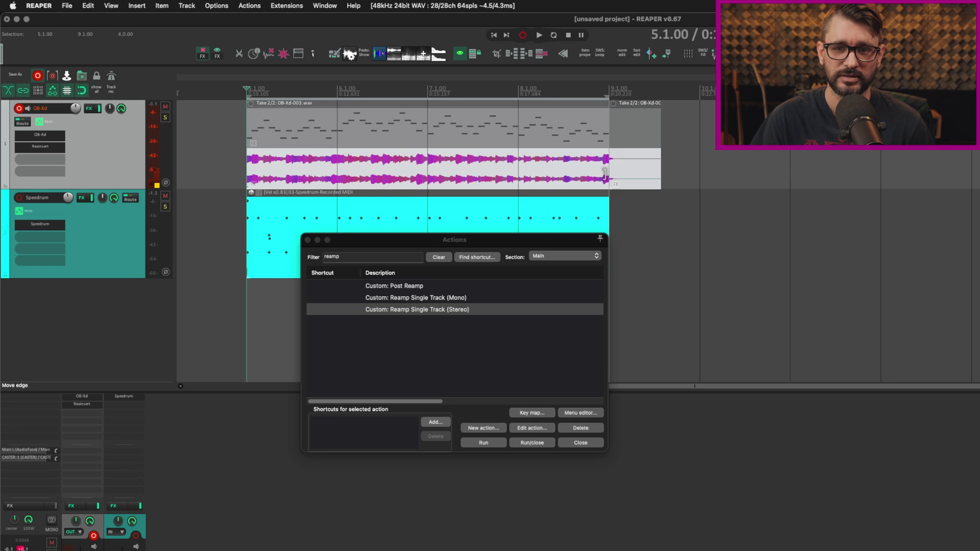
pyautogui.moveTo(605, 173); pyautogui.dragTo(661, 174)
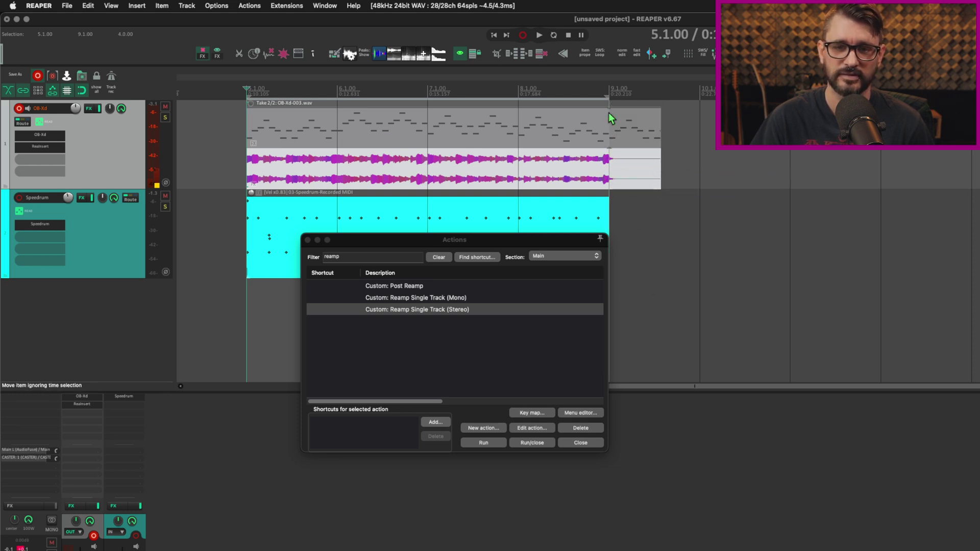
pyautogui.moveTo(658, 165); pyautogui.dragTo(609, 166)
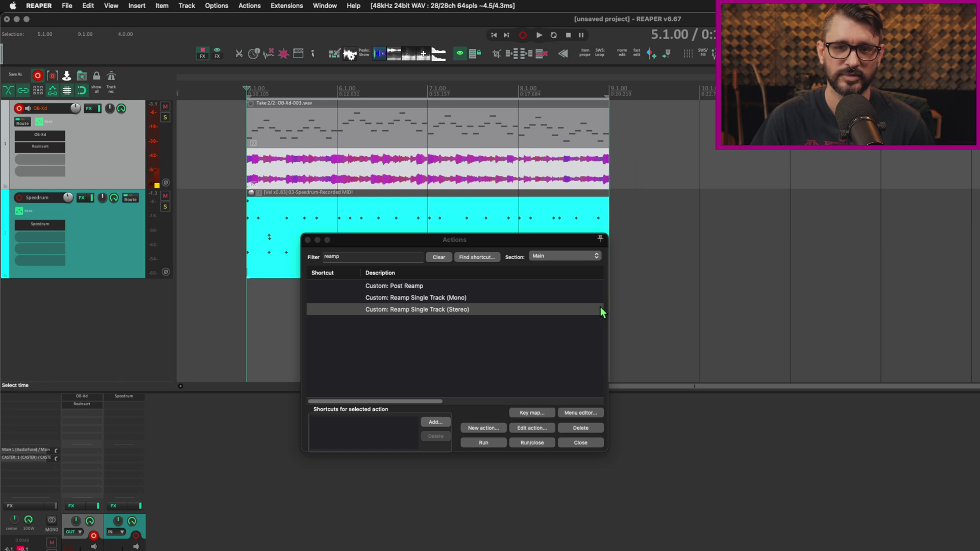
pyautogui.moveTo(386, 251); pyautogui.dragTo(377, 284)
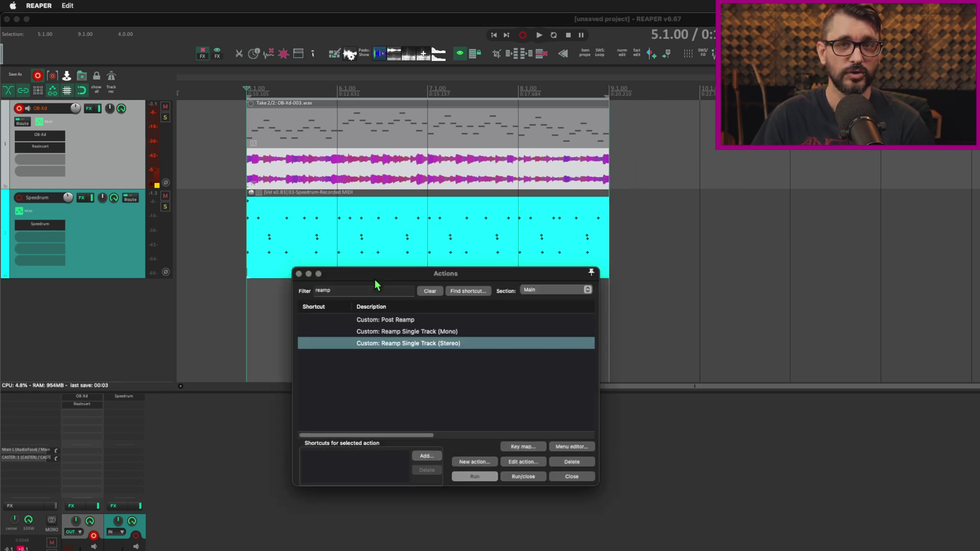
# - Run Custom: Post Reamp to unarm and bypass FX, review its two steps, then select Speedrum
pyautogui.click(409, 322)
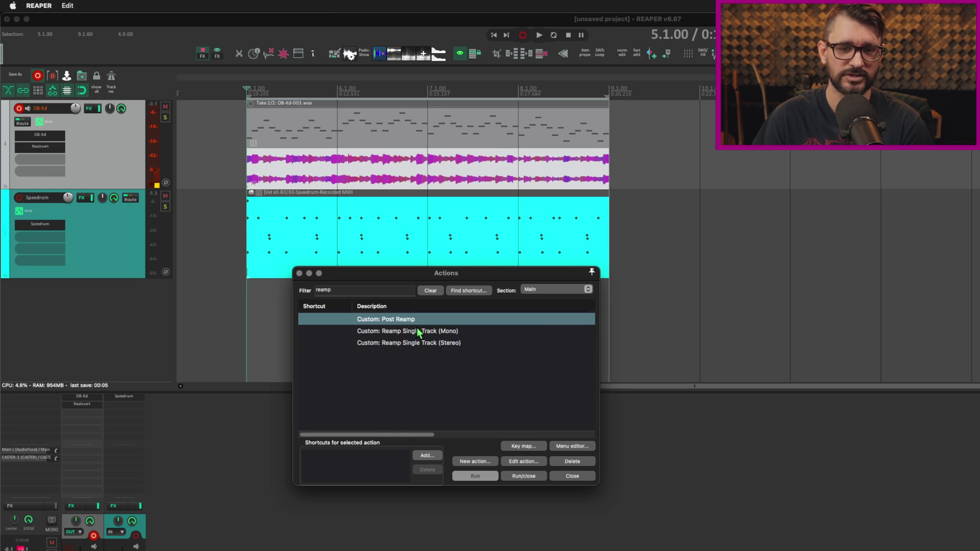
pyautogui.click(485, 477)
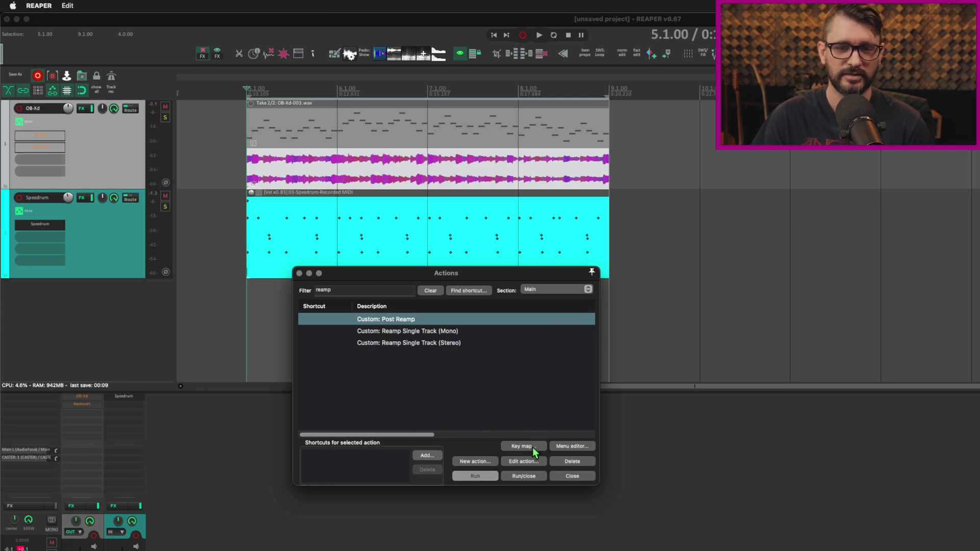
pyautogui.click(531, 462)
pyautogui.click(409, 120)
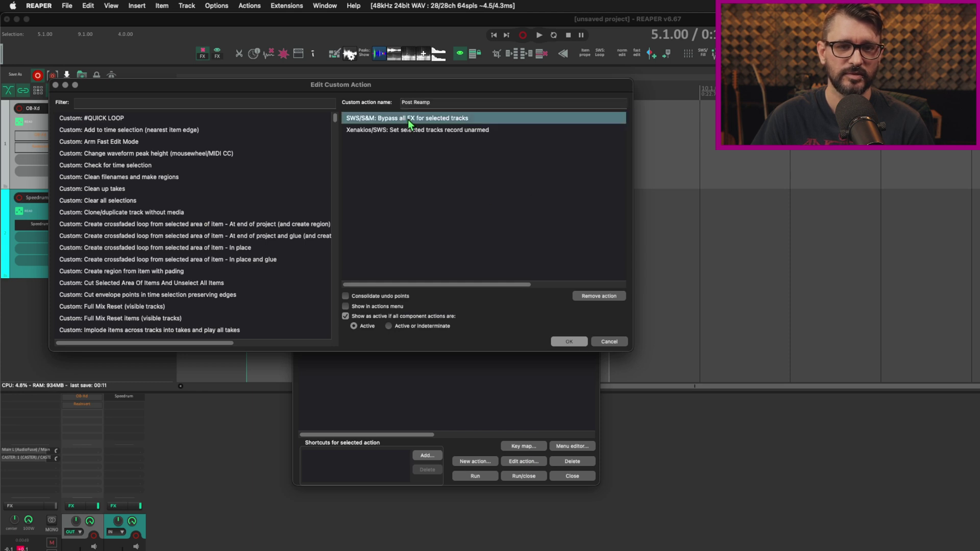
pyautogui.click(426, 132)
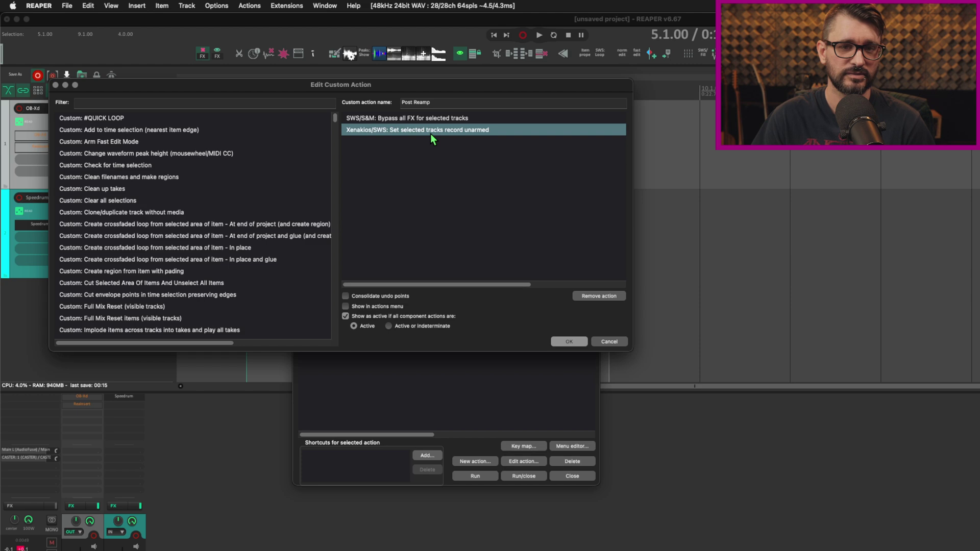
pyautogui.click(571, 343)
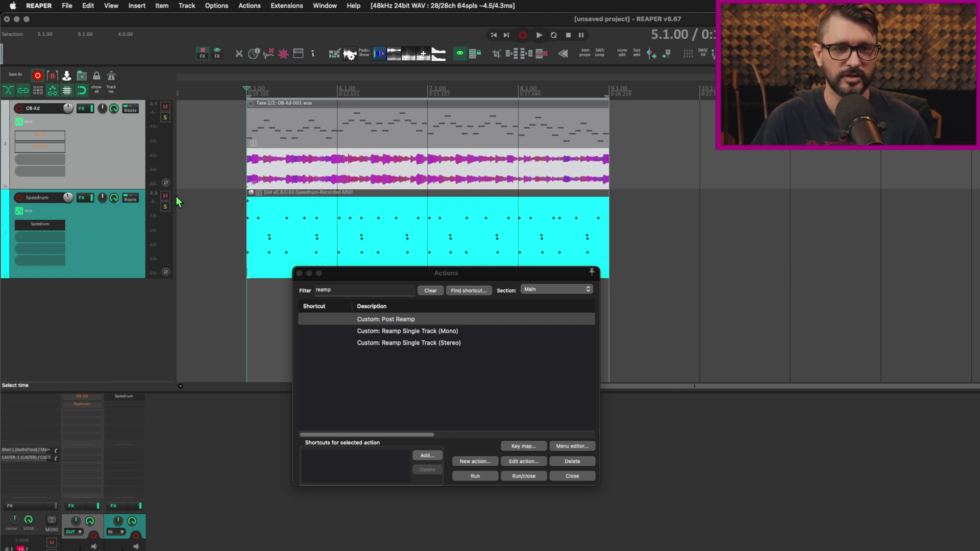
pyautogui.click(129, 231)
# - Copy ReaInsert onto the Speedrum track and set its wet mix to 55%
pyautogui.moveTo(54, 227); pyautogui.dragTo(56, 247)
pyautogui.moveTo(164, 36); pyautogui.dragTo(361, 102)
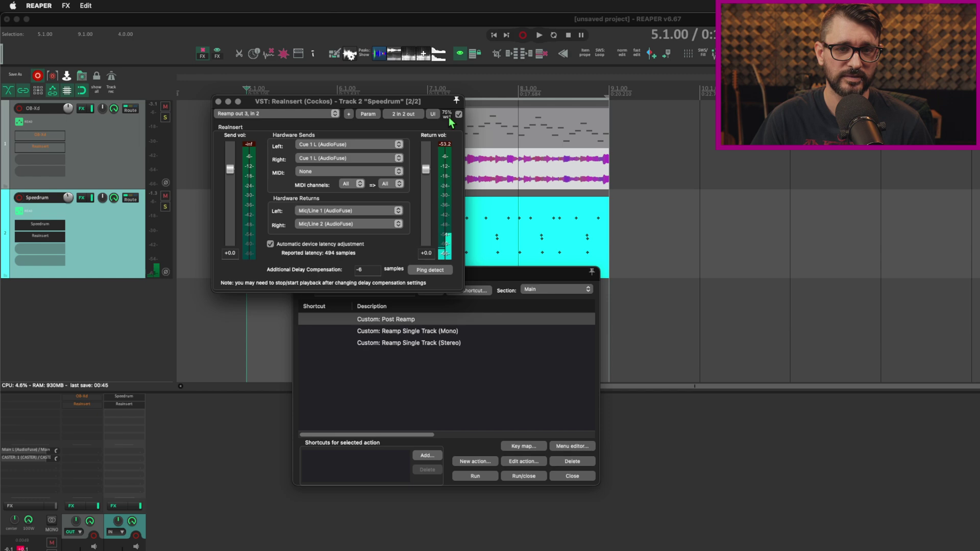
pyautogui.moveTo(434, 101); pyautogui.dragTo(458, 312)
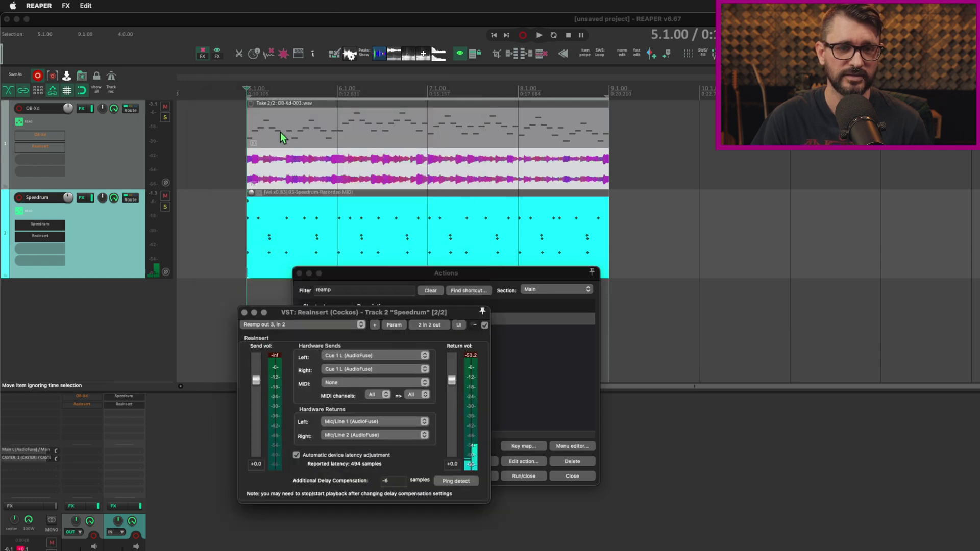
pyautogui.click(247, 90)
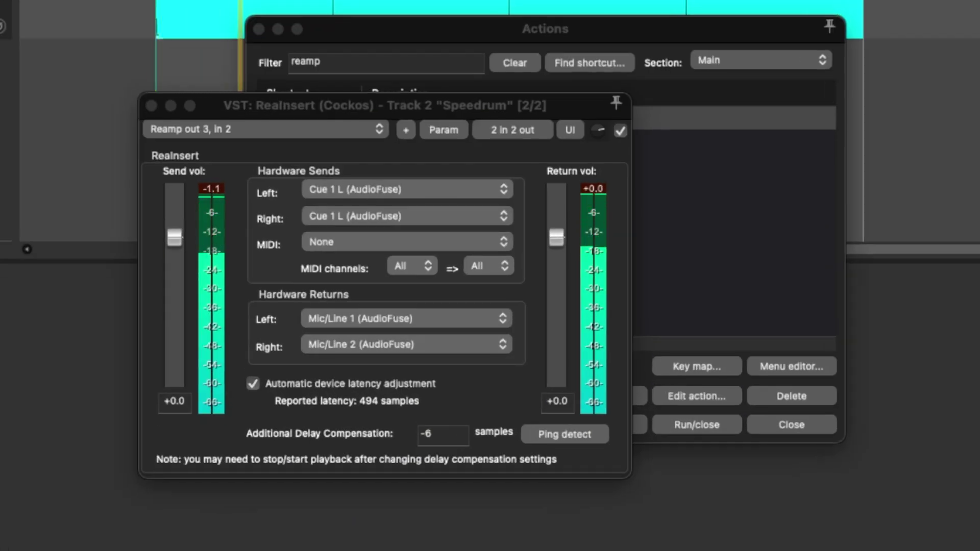
pyautogui.moveTo(601, 131)
pyautogui.mouseDown()
pyautogui.moveTo(600, 146)
pyautogui.moveTo(605, 136)
pyautogui.mouseUp()
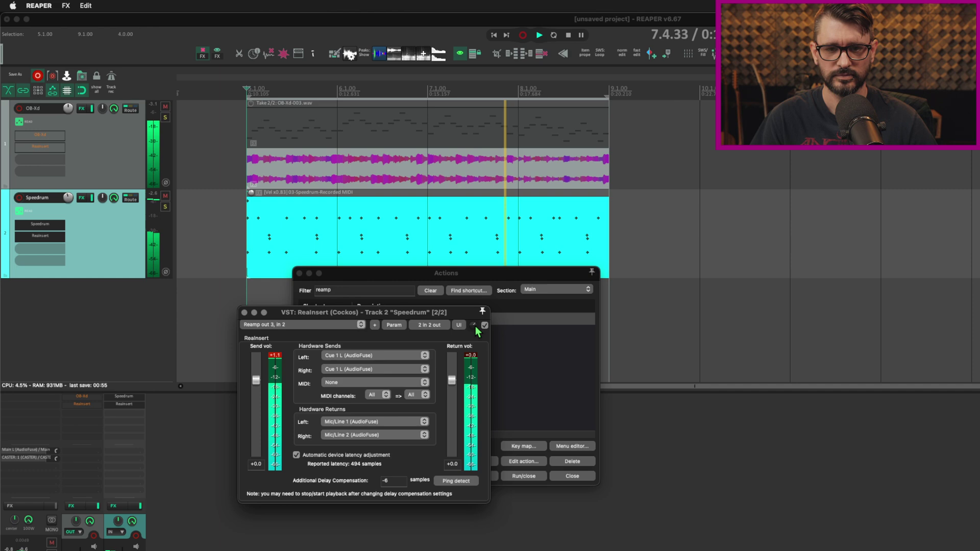
pyautogui.moveTo(478, 332)
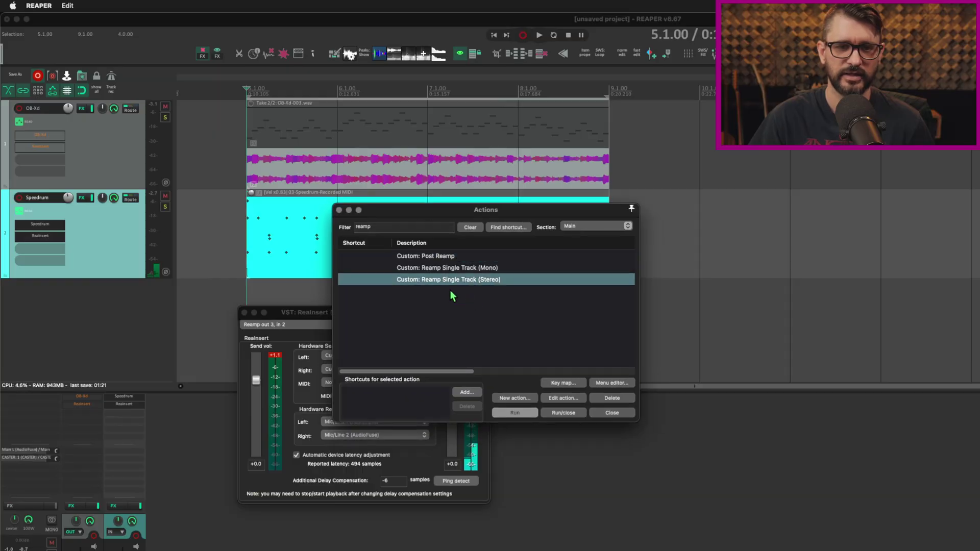
# - Run the stereo reamp action on Speedrum, enable looping, and start recording the re-amped drums
pyautogui.click(516, 413)
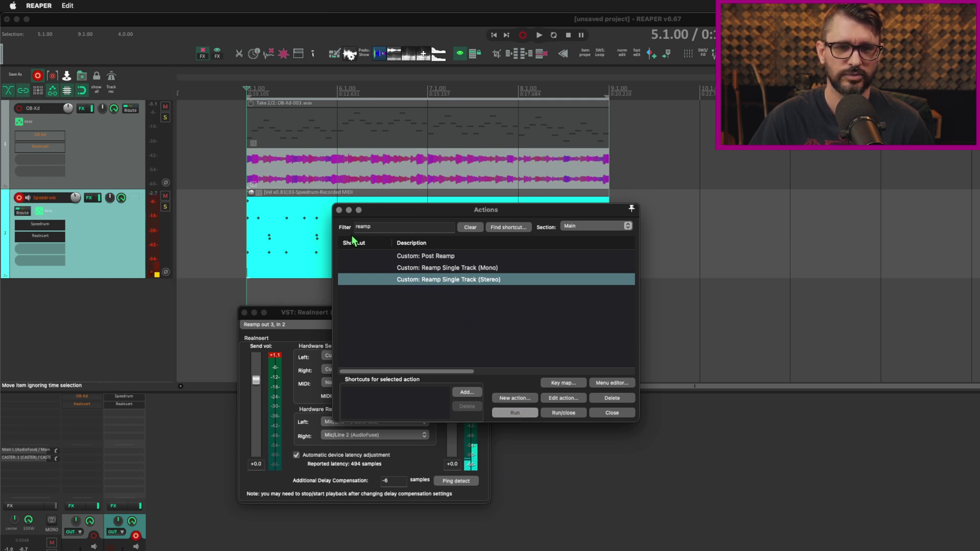
pyautogui.moveTo(392, 217); pyautogui.dragTo(372, 336)
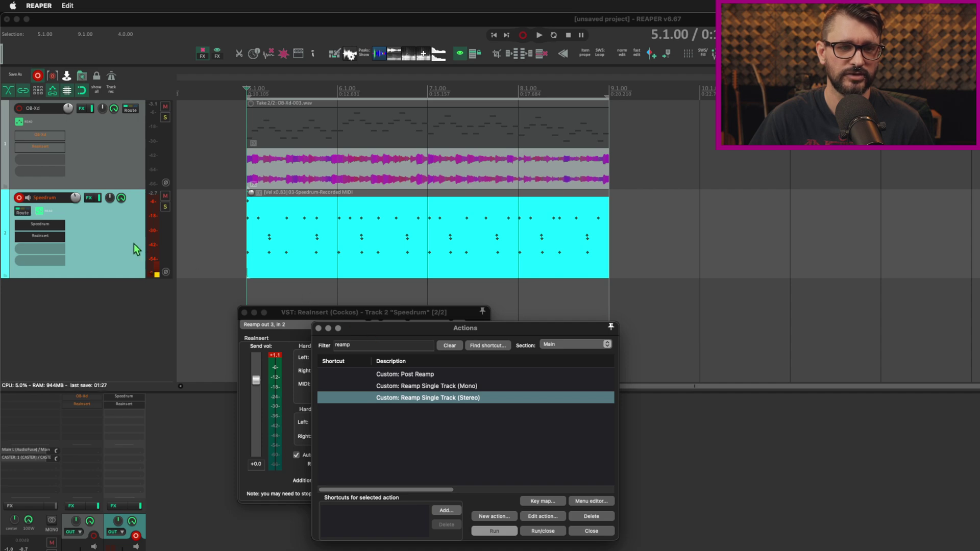
pyautogui.click(115, 244)
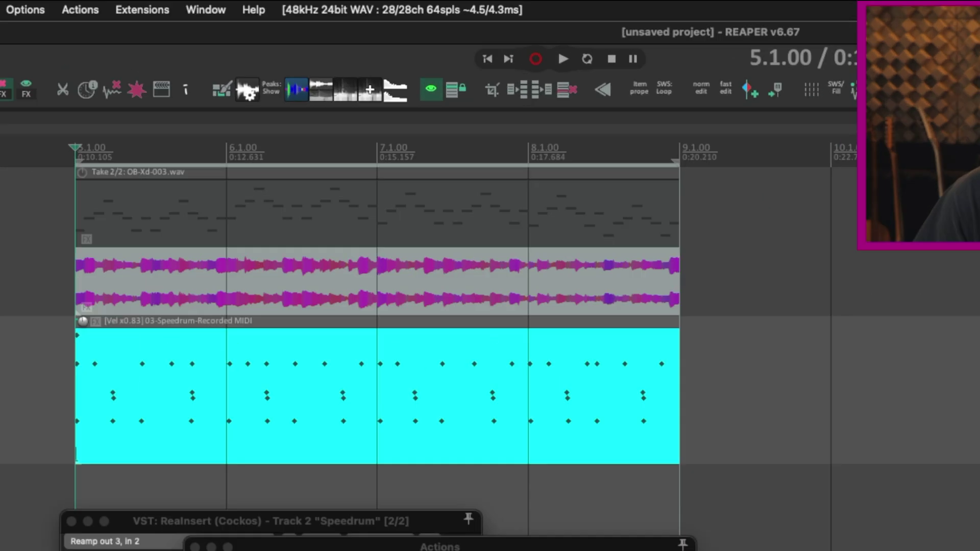
pyautogui.click(555, 36)
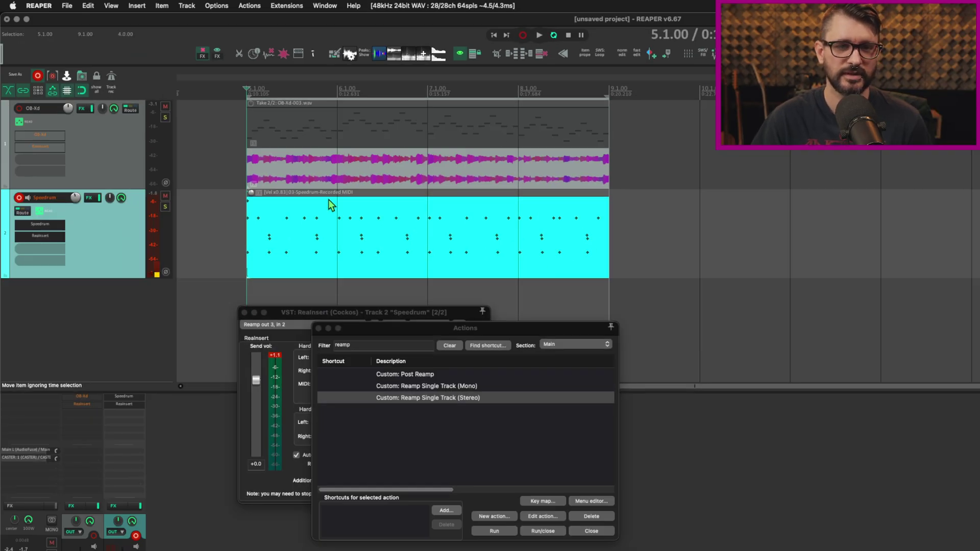
pyautogui.press('super+r')
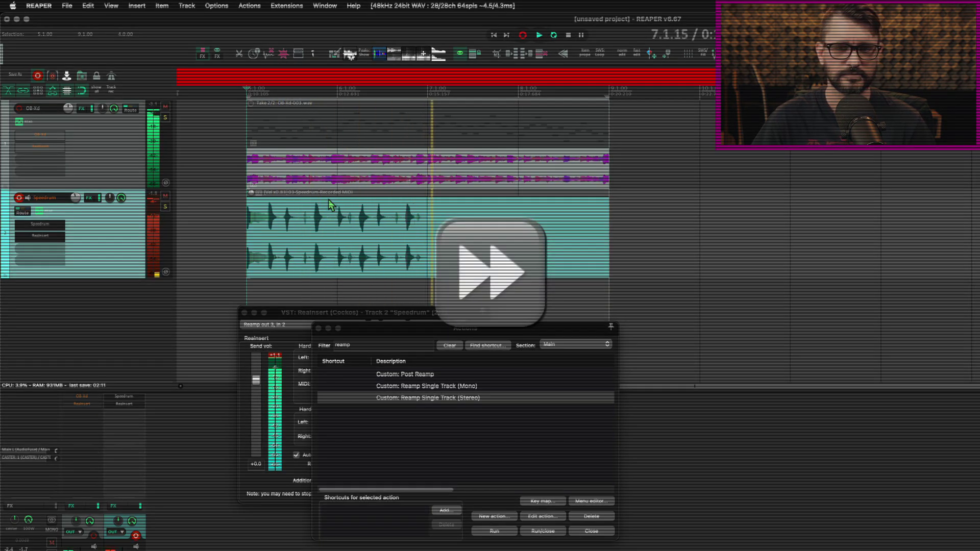
# - Stop the loop recording and run Custom: Post Reamp to end reamping
pyautogui.press('space')
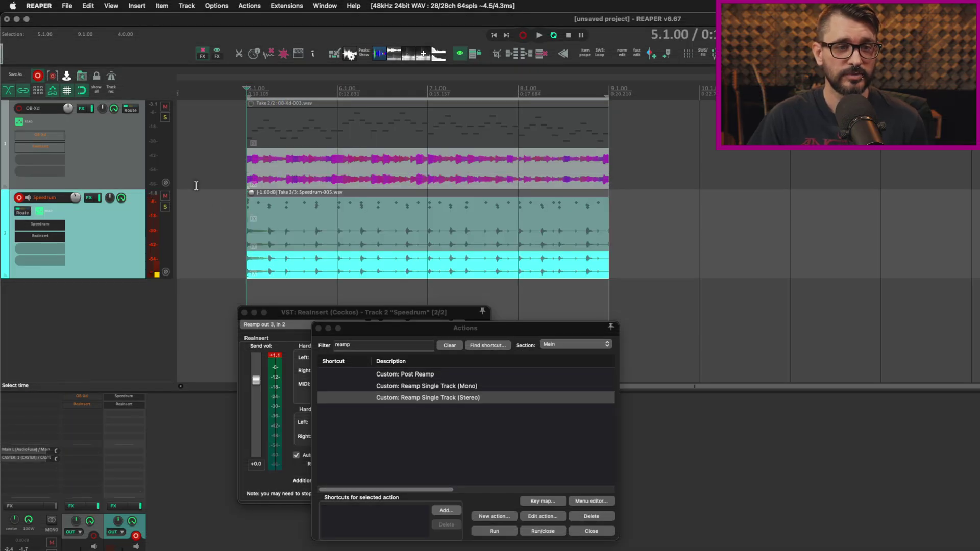
pyautogui.click(431, 376)
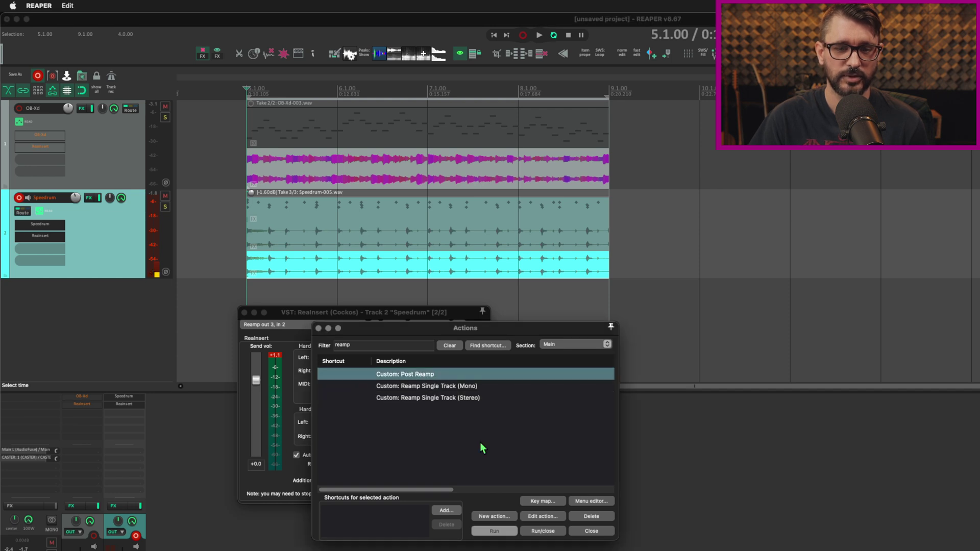
pyautogui.click(508, 534)
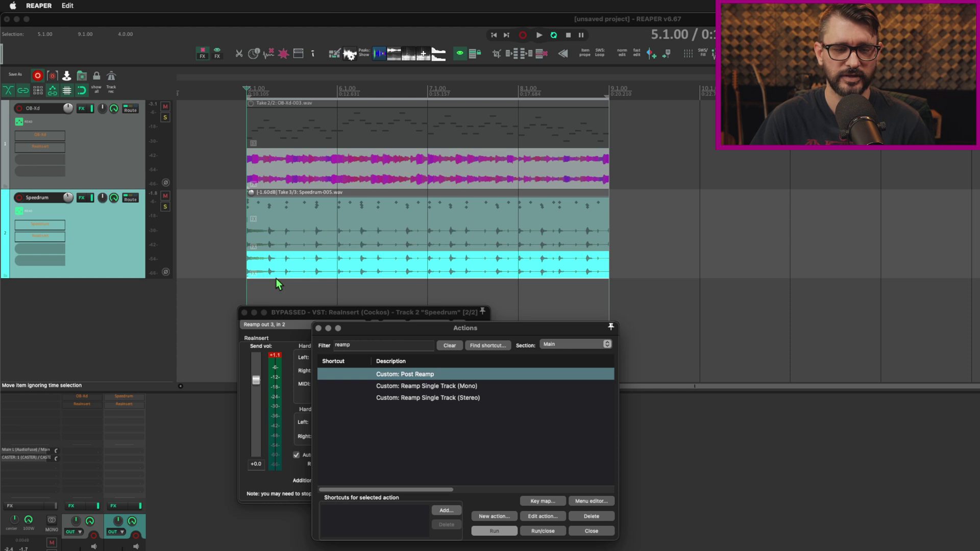
pyautogui.click(259, 272)
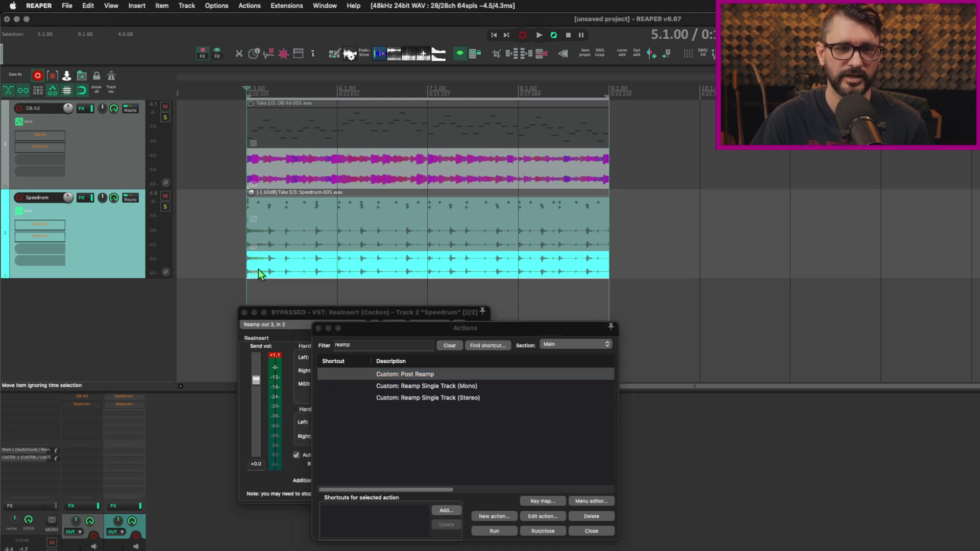
# - Make take 2 active, duplicate the drum item twice to bar 17, with take 3 in the copy
pyautogui.click(266, 246)
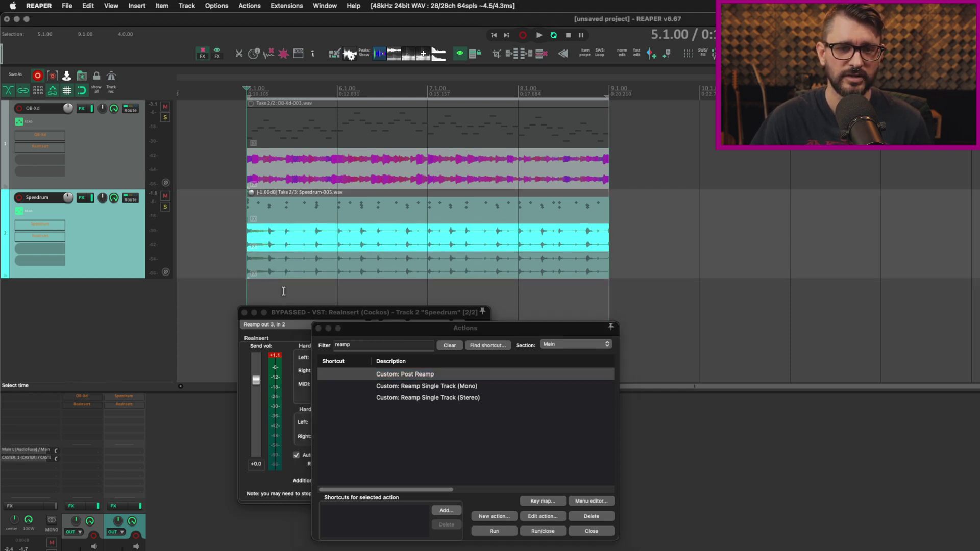
pyautogui.click(378, 245)
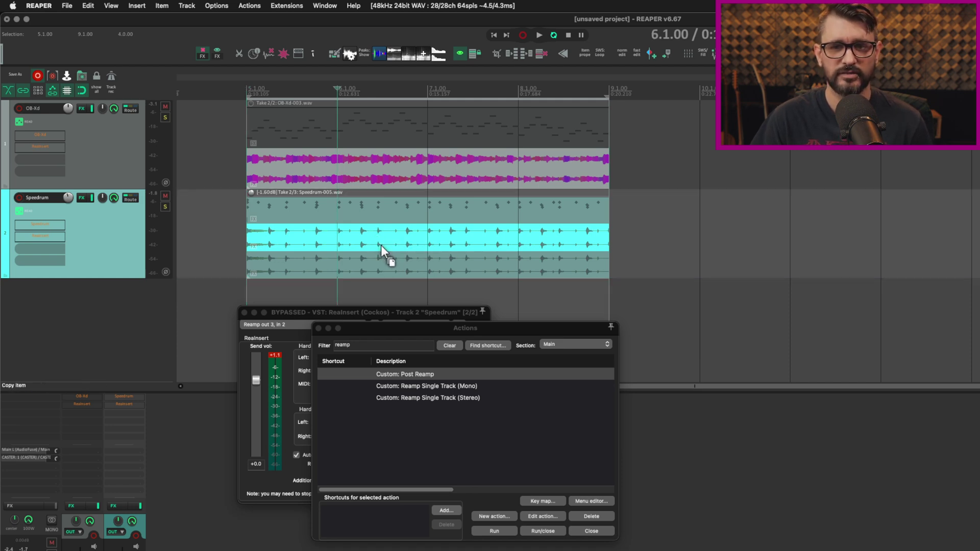
pyautogui.hotkey('ctrl', 'd')
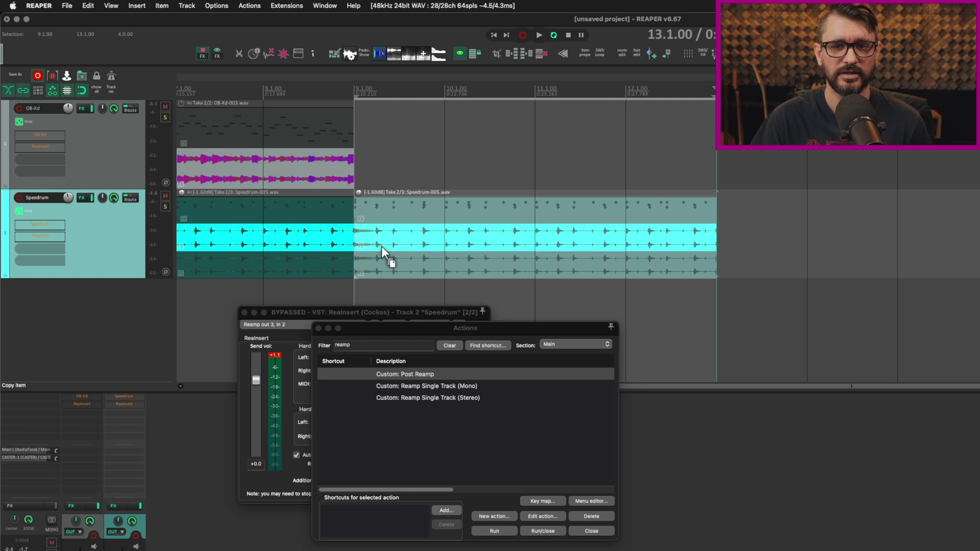
pyautogui.click(393, 260)
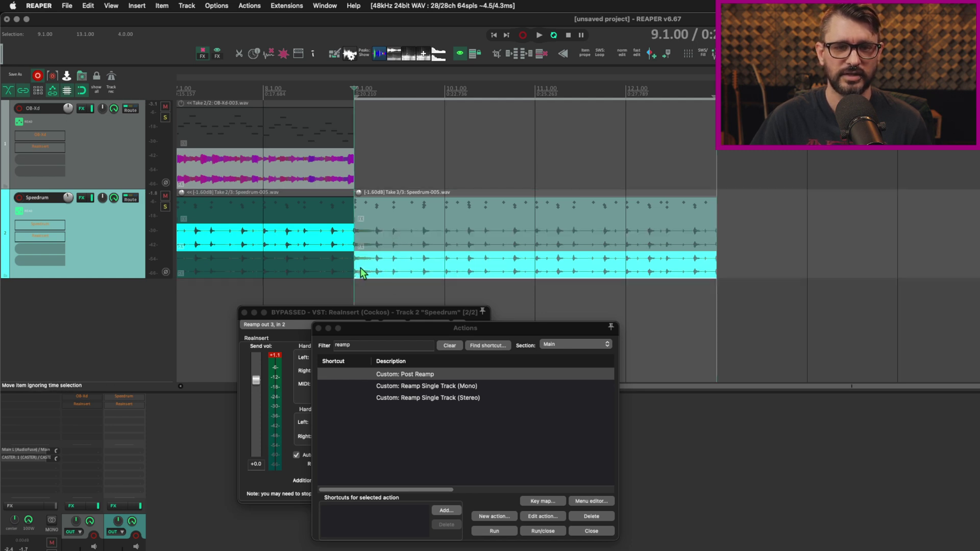
pyautogui.scroll(-2, 567, 209)
pyautogui.hscroll(-3, 603, 217)
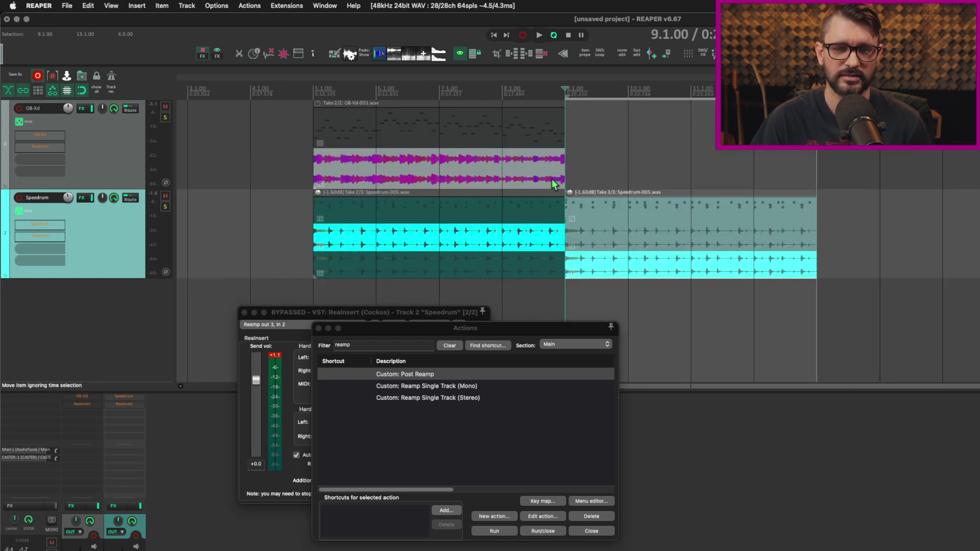
pyautogui.click(728, 274)
pyautogui.hotkey('ctrl', 'd')
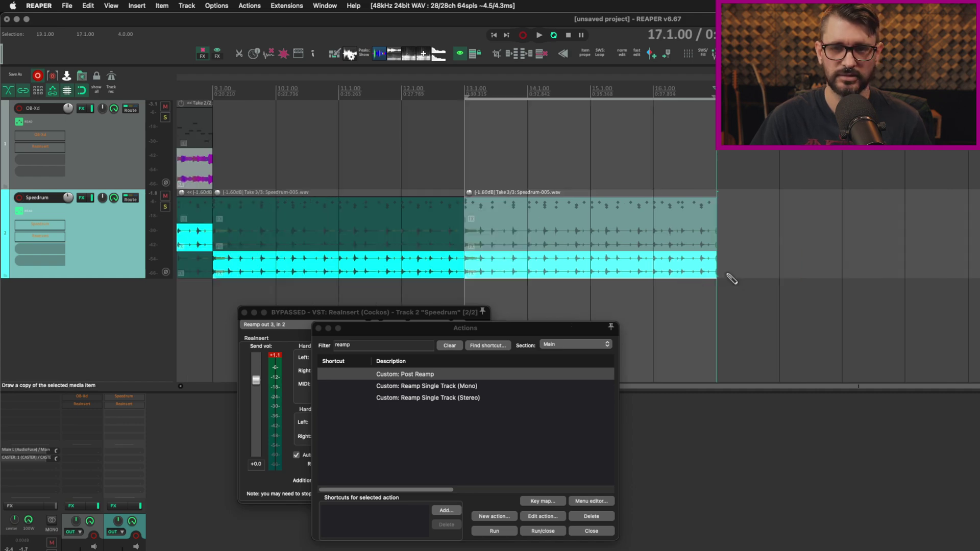
# - Play the project back from bar 8 with no items selected
pyautogui.scroll(-2, 646, 267)
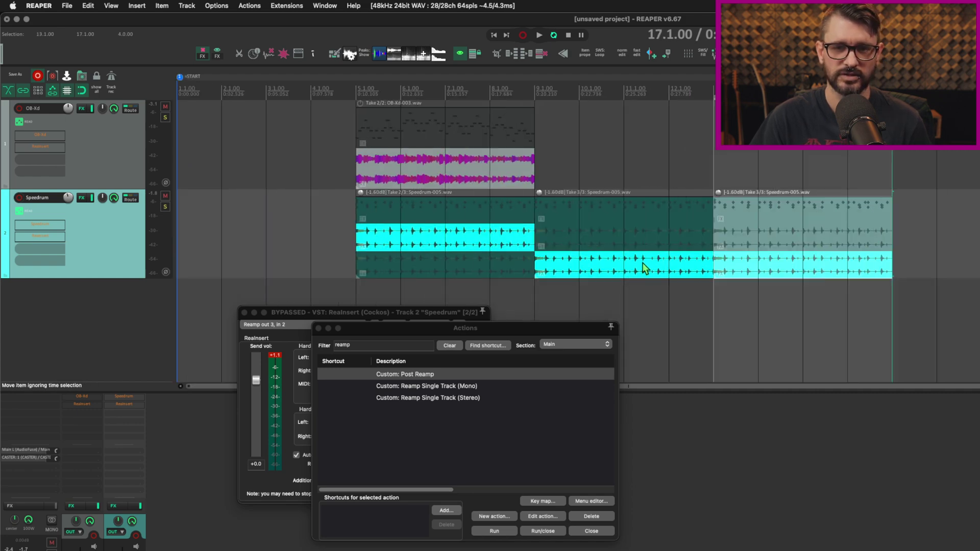
pyautogui.click(491, 93)
pyautogui.click(497, 107)
pyautogui.press('space')
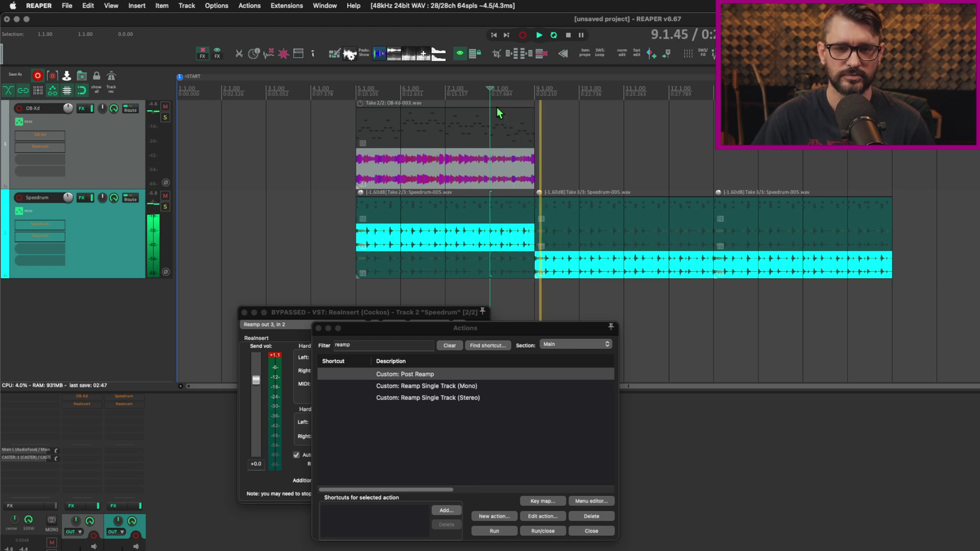
# - Stop playback, solo the Speedrum track, and set the play position to bar 9
pyautogui.press('space')
pyautogui.click(371, 184)
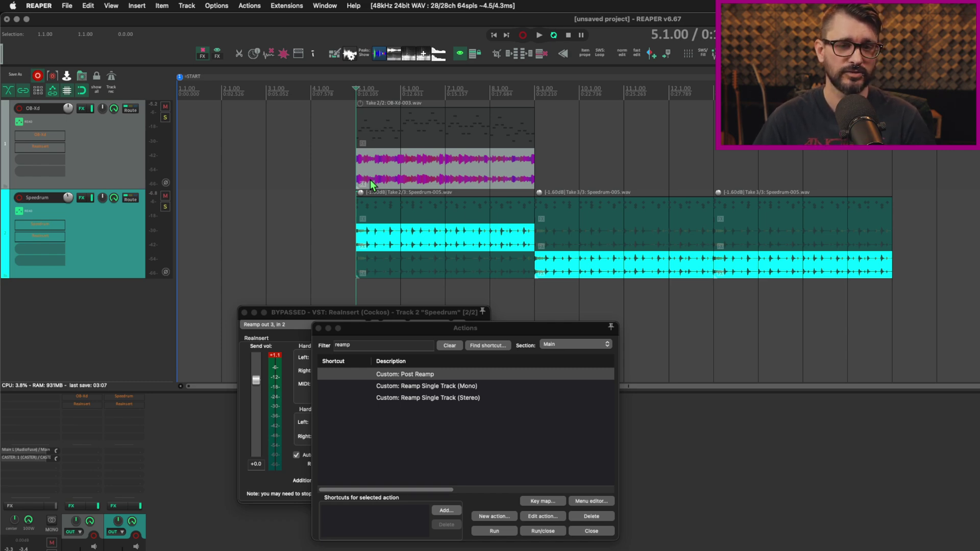
pyautogui.click(164, 207)
pyautogui.click(517, 232)
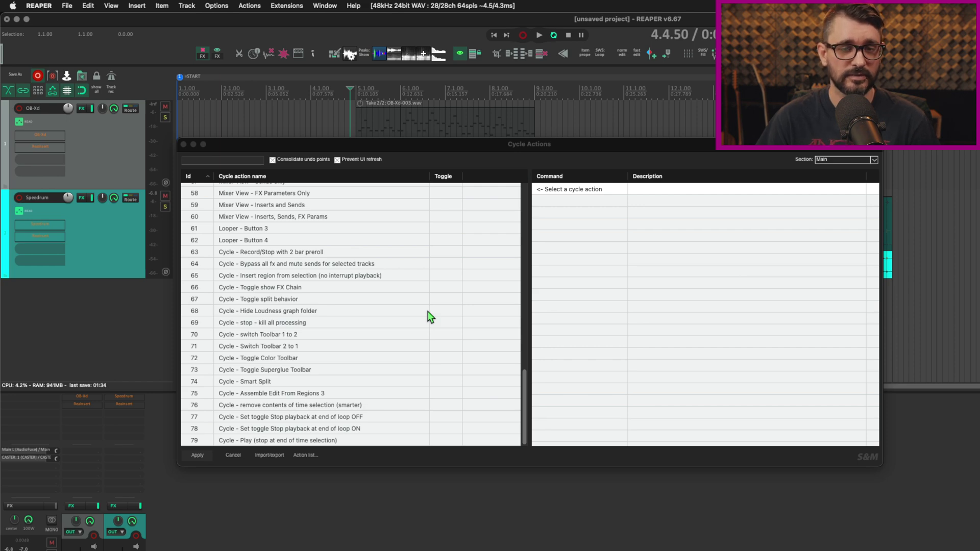
# - In Firefox, find that ReaConsole command 'b' prefixes the track name, then return to REAPER's cycle action options
pyautogui.press('super+Tab')
pyautogui.press('super+Tab')
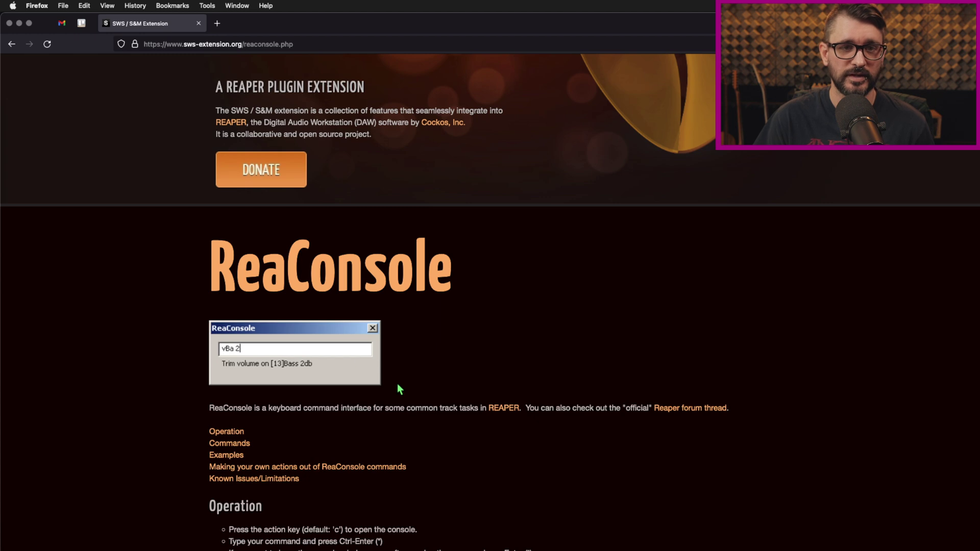
pyautogui.scroll(-3, 400, 389)
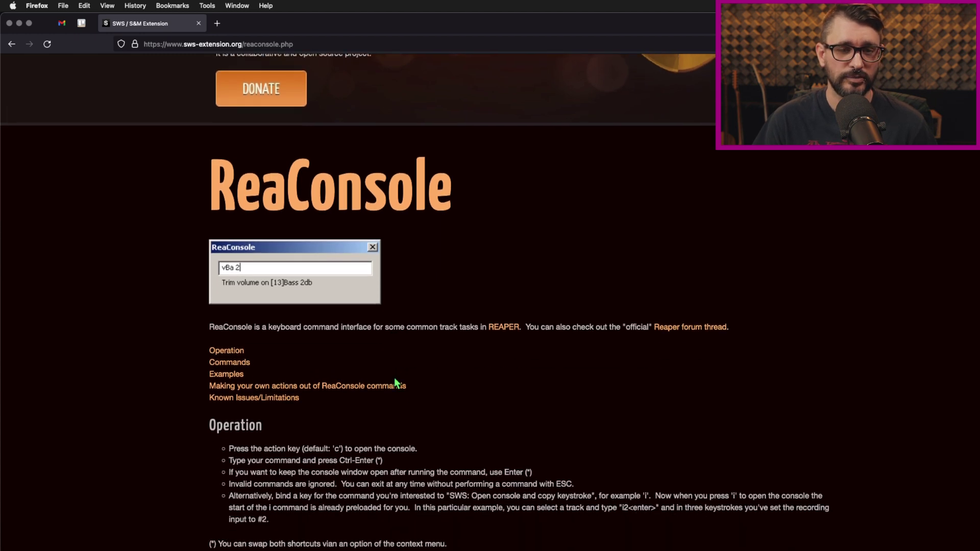
pyautogui.scroll(-10, 397, 383)
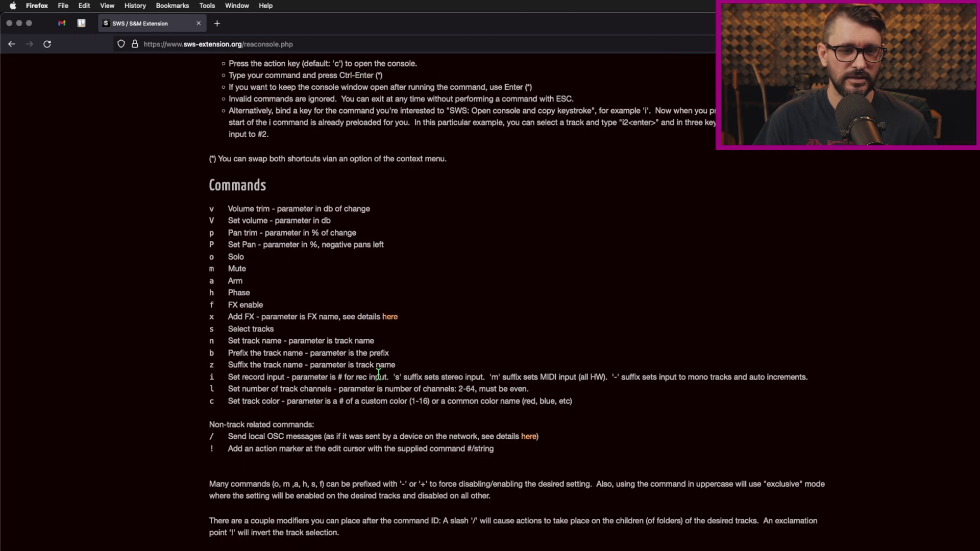
pyautogui.scroll(-1, 379, 375)
pyautogui.moveTo(226, 347); pyautogui.dragTo(308, 348)
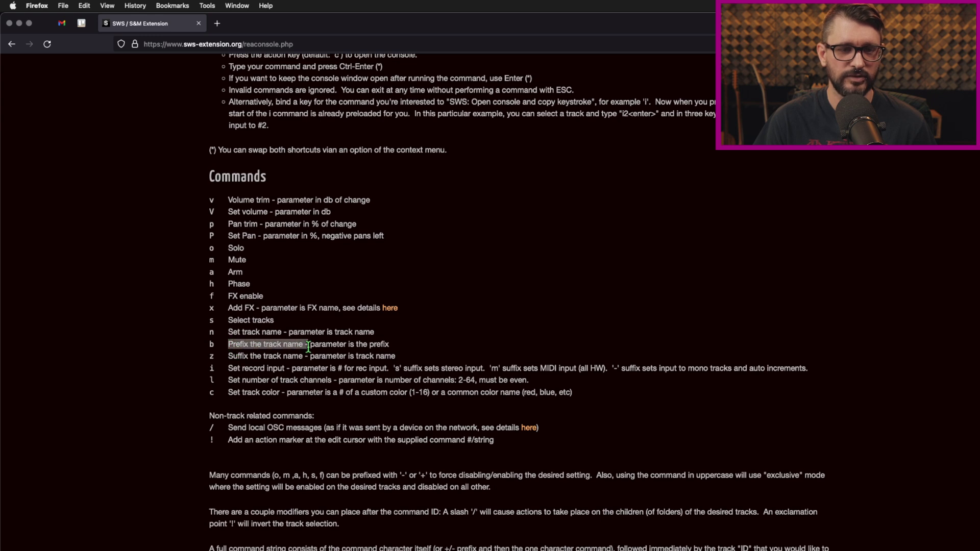
pyautogui.moveTo(209, 345); pyautogui.dragTo(214, 344)
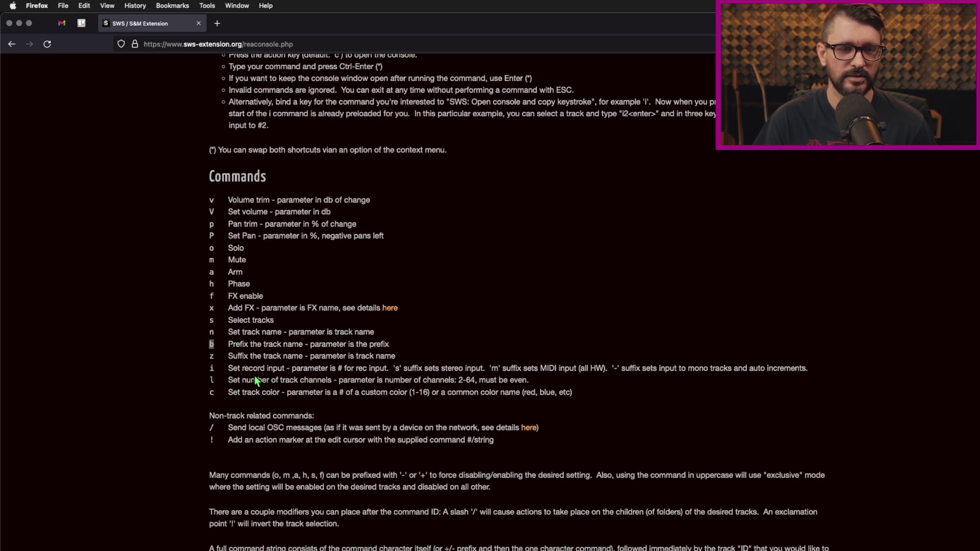
pyautogui.click(304, 360)
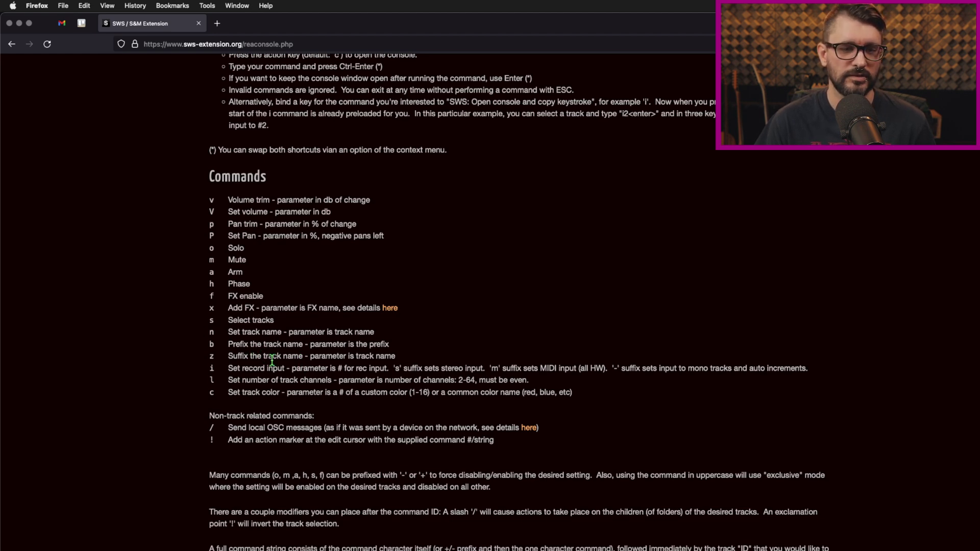
pyautogui.rightClick(265, 442)
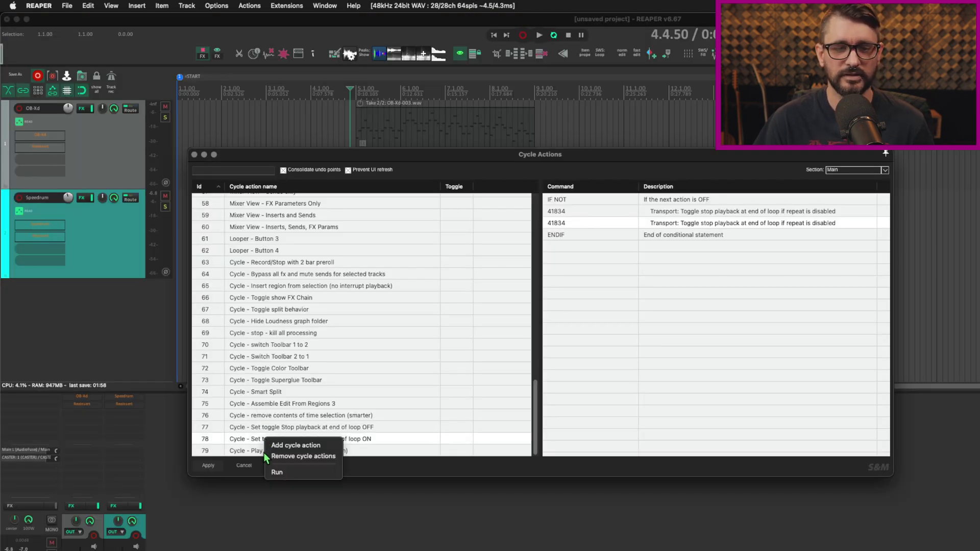
# - Create a new cycle action named 'Prefix - ReAmp'
pyautogui.click(300, 448)
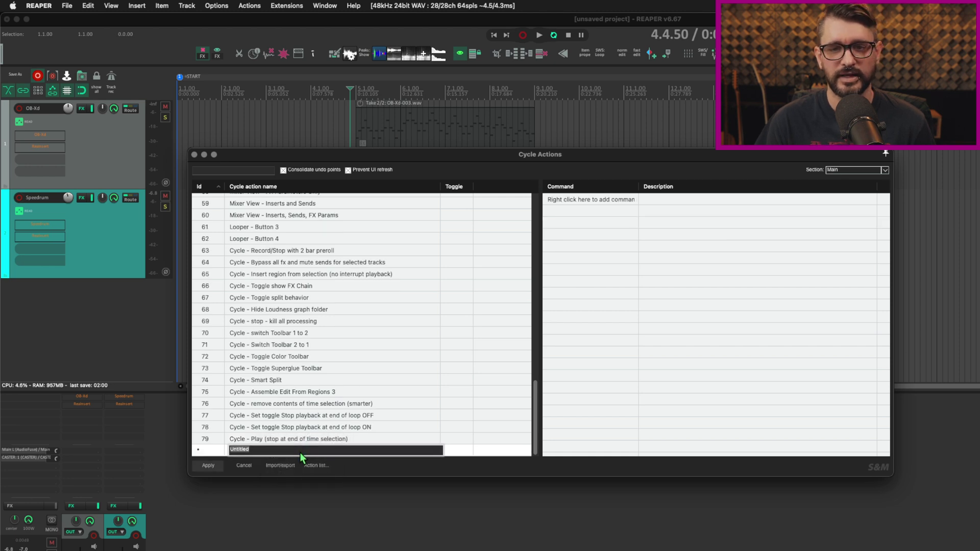
pyautogui.write('Prefix -')
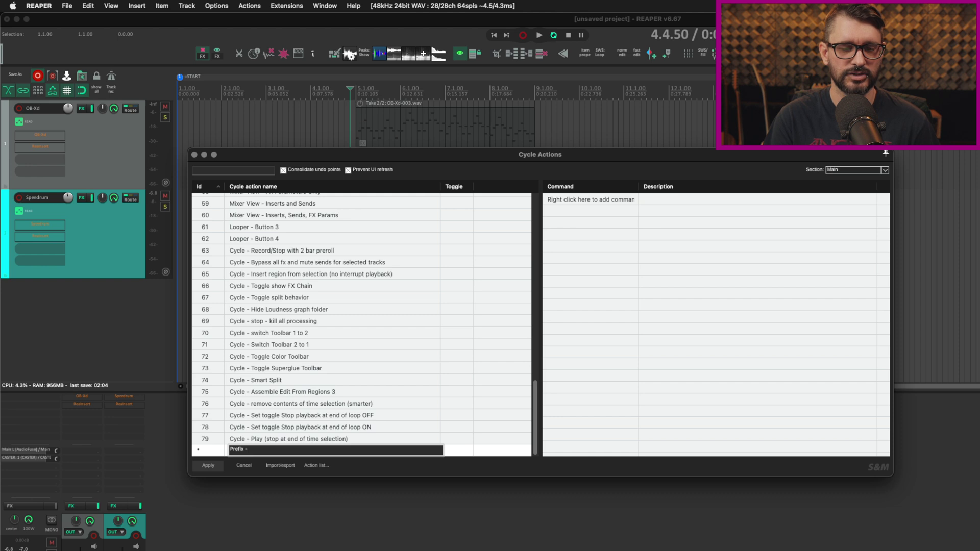
pyautogui.write(' ReAmp')
pyautogui.press('Return')
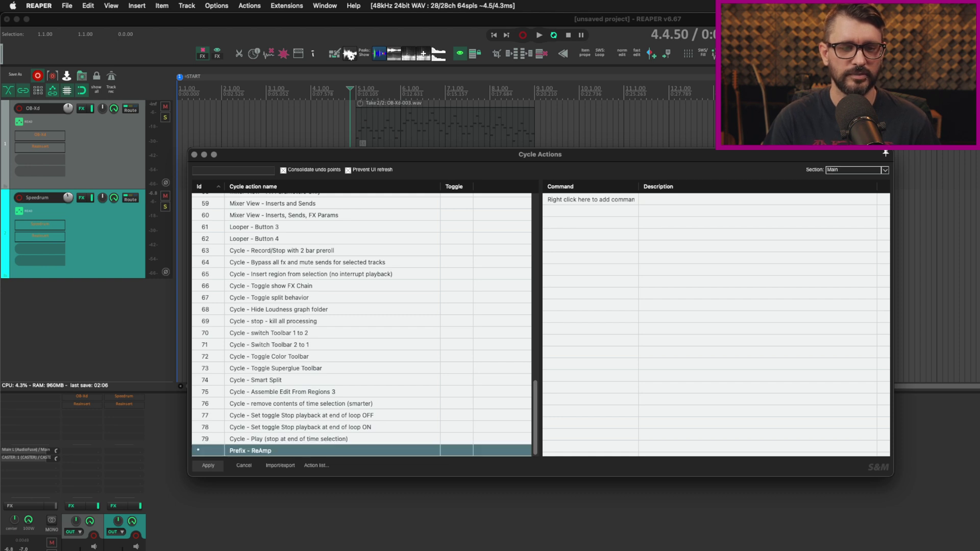
# - Give it a single ReaConsole step 'CONSOLE b ReAmp' and apply it as action 80
pyautogui.click(608, 203)
pyautogui.rightClick(607, 202)
pyautogui.moveTo(664, 234)
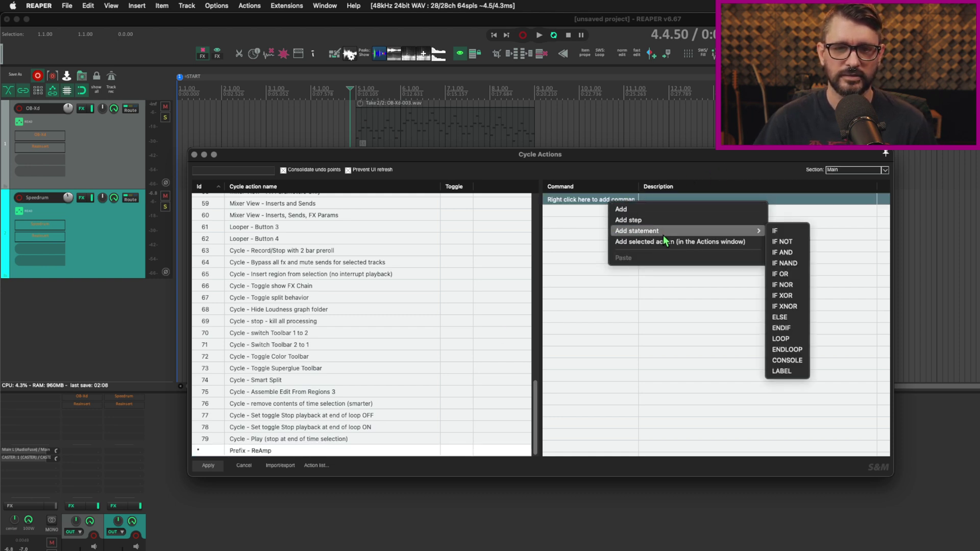
pyautogui.click(788, 360)
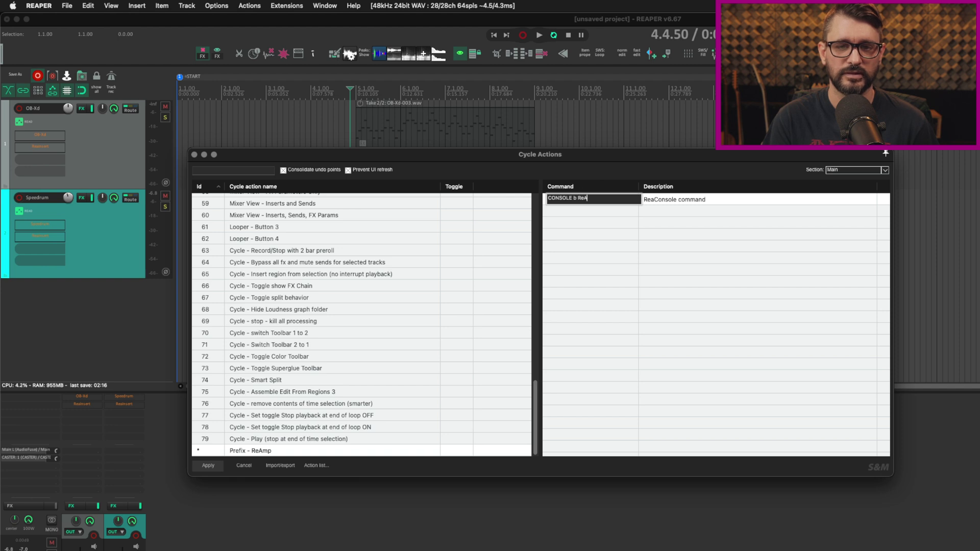
pyautogui.press('Return')
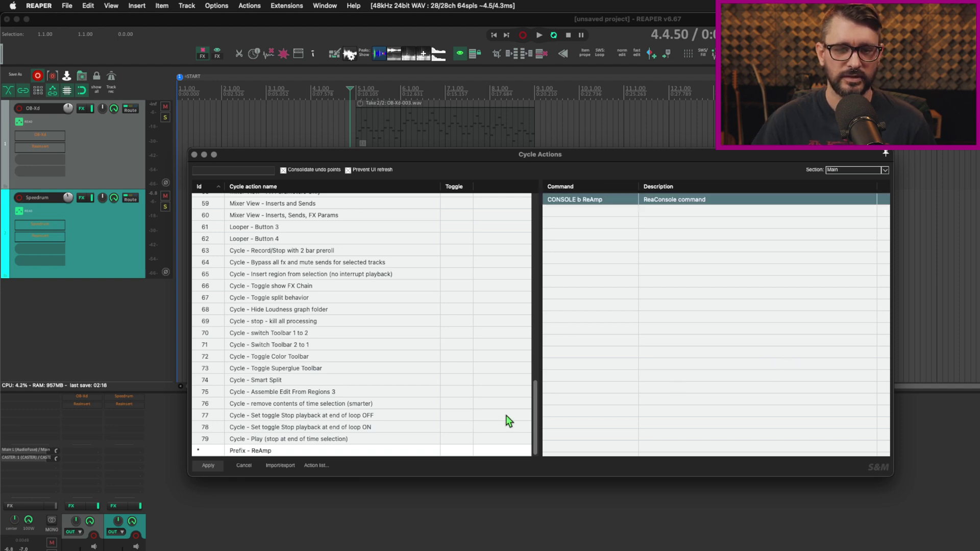
pyautogui.click(208, 466)
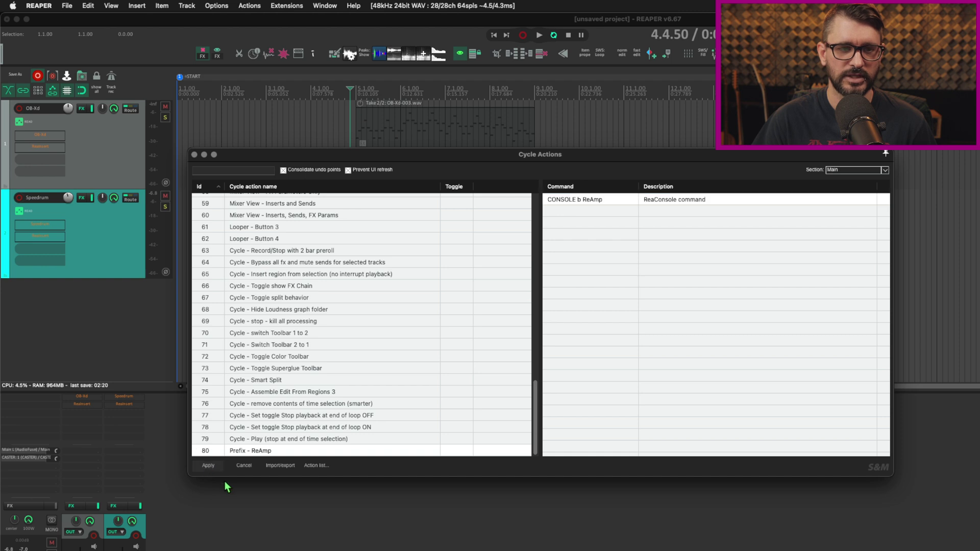
# - Edit the Prefix - ReAmp command to 'CONSOLE b ReAmp-' and apply the change
pyautogui.click(96, 232)
pyautogui.rightClick(254, 453)
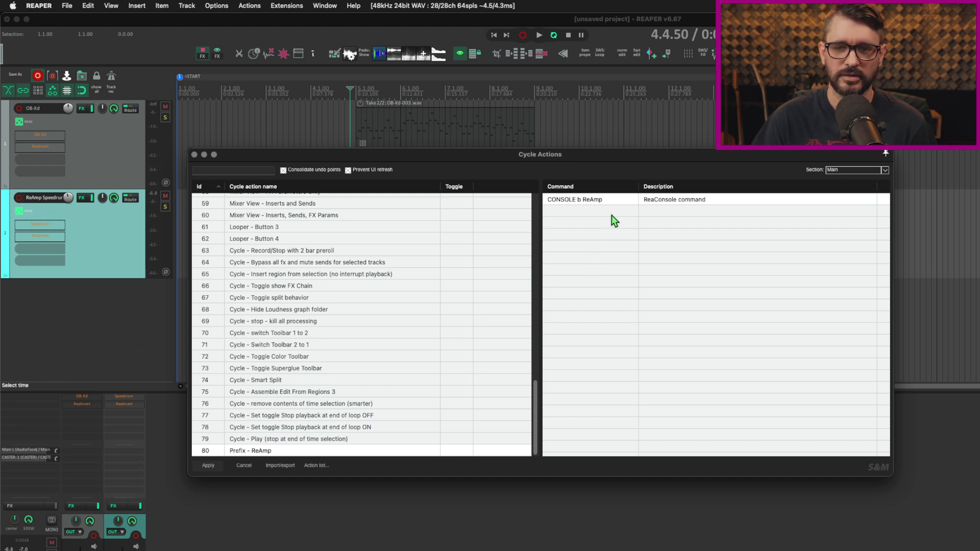
pyautogui.click(615, 201)
pyautogui.rightClick(616, 202)
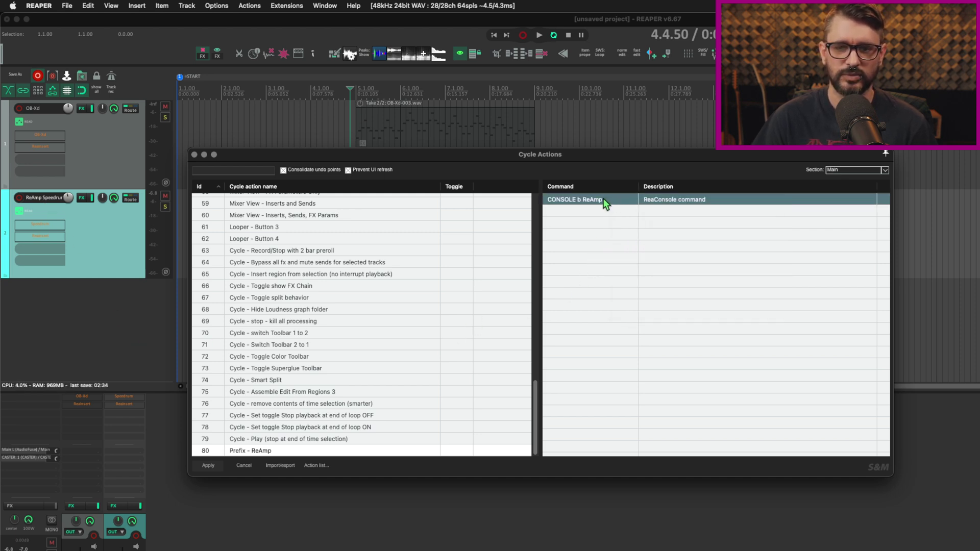
pyautogui.doubleClick(610, 200)
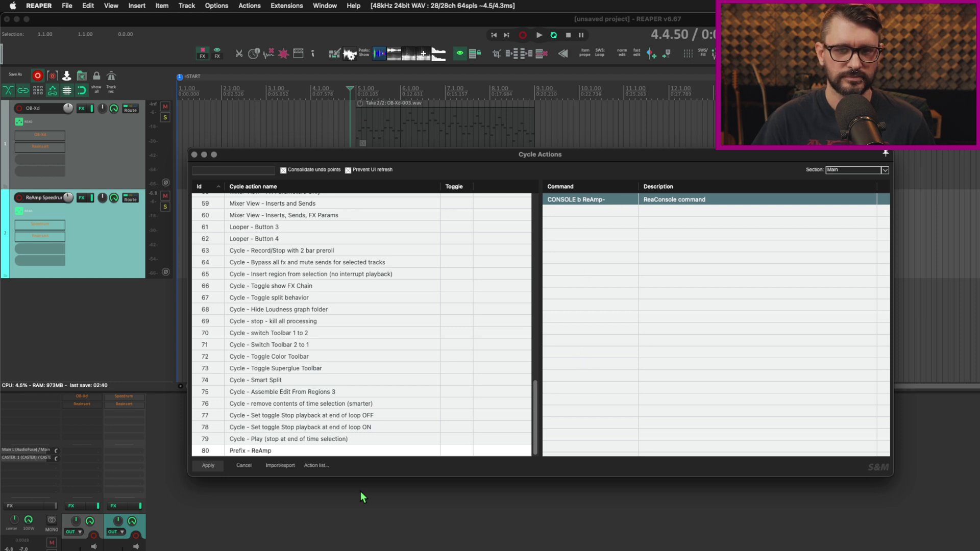
pyautogui.click(210, 467)
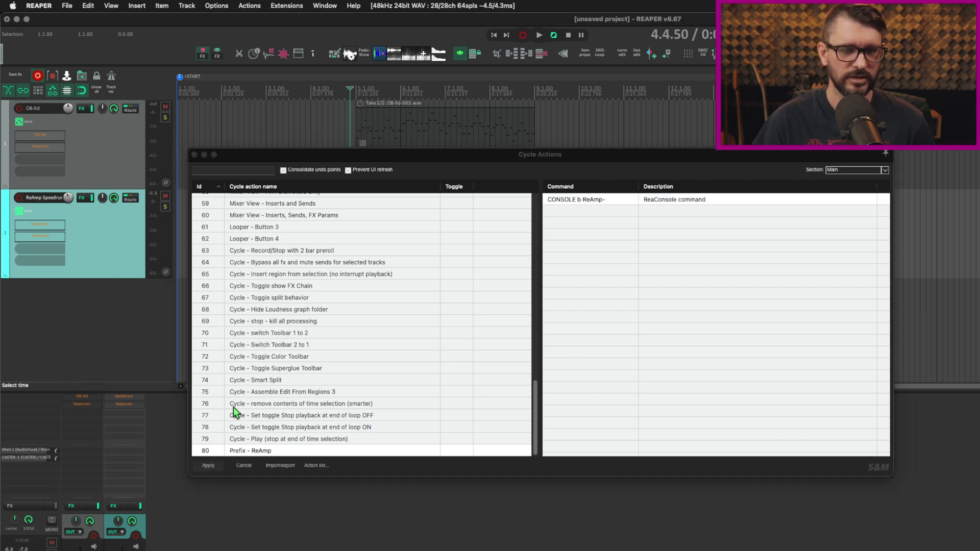
# - Rename track 2 back to Speedrum and test the updated prefix action on it
pyautogui.doubleClick(43, 199)
pyautogui.press('BackSpace')
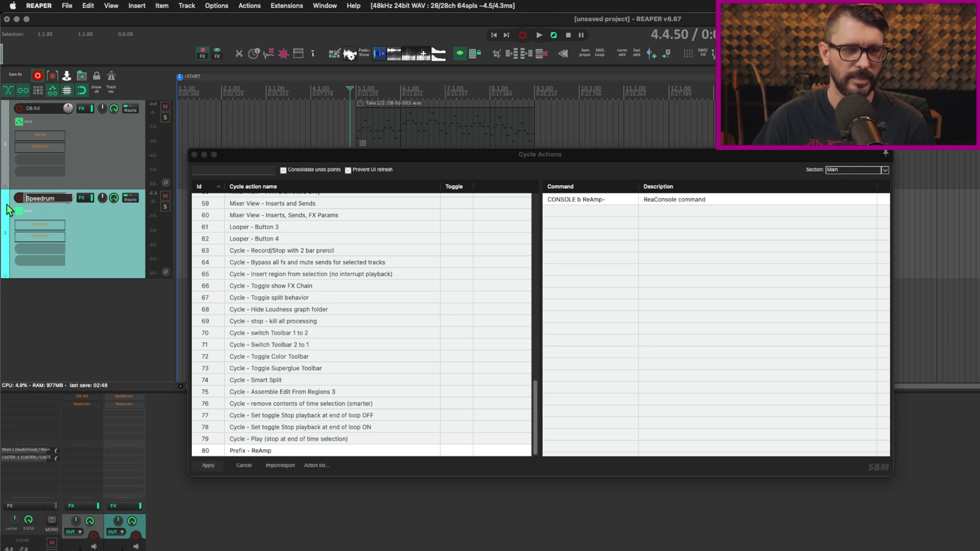
pyautogui.press('Return')
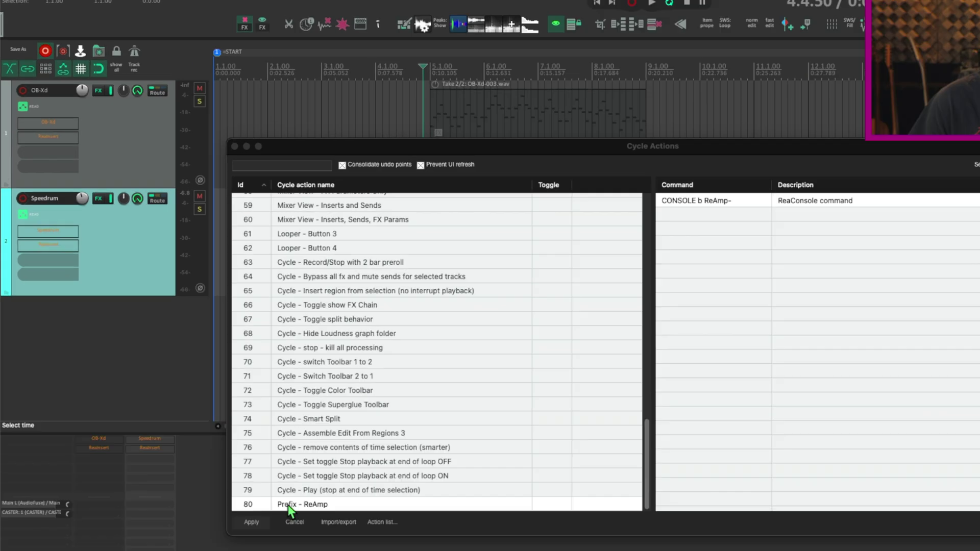
pyautogui.press('super+z')
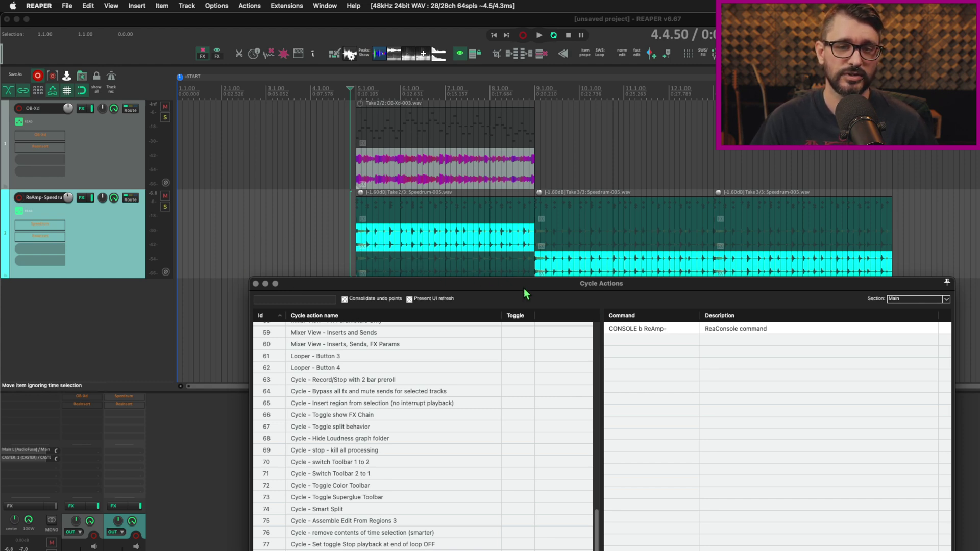
pyautogui.moveTo(526, 294)
pyautogui.mouseDown()
pyautogui.moveTo(523, 354)
pyautogui.moveTo(519, 309)
pyautogui.moveTo(512, 353)
pyautogui.moveTo(509, 305)
pyautogui.mouseUp()
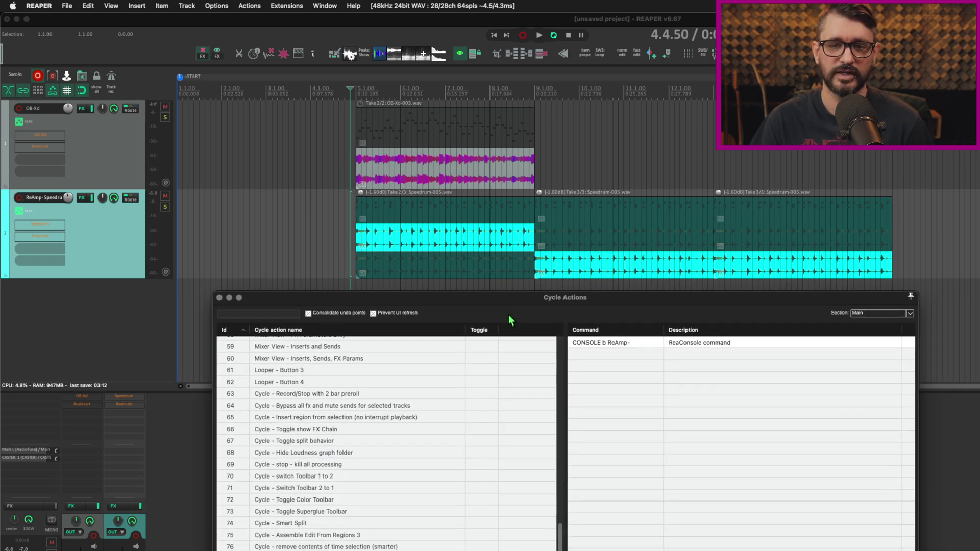
# - Check the ReaConsole suffix command description in the Firefox documentation
pyautogui.press('super+Tab')
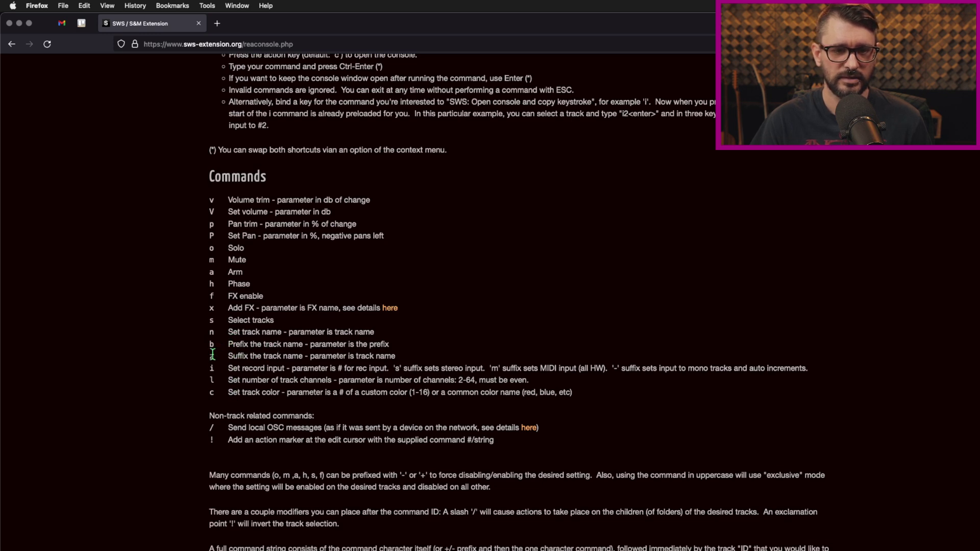
pyautogui.moveTo(226, 360); pyautogui.dragTo(289, 360)
pyautogui.click(287, 361)
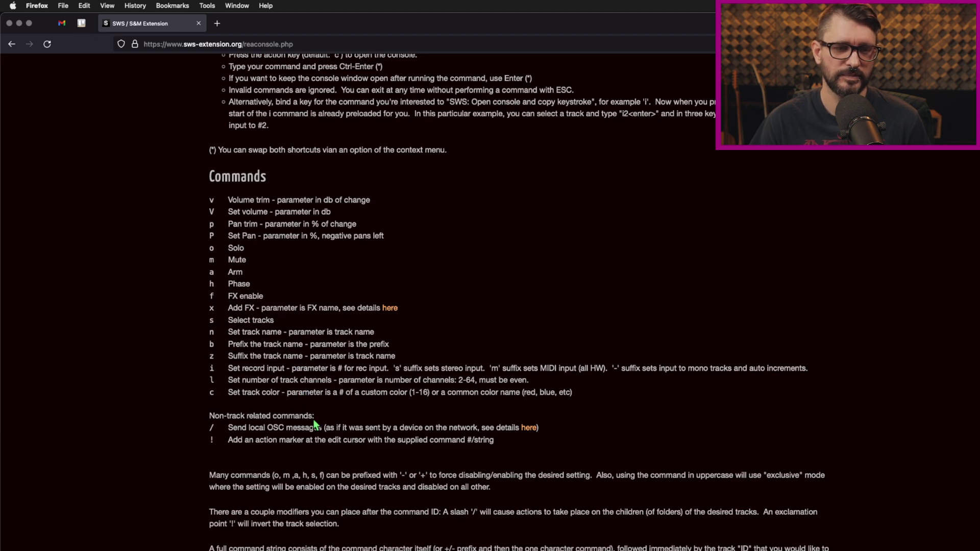
pyautogui.press('super+Tab')
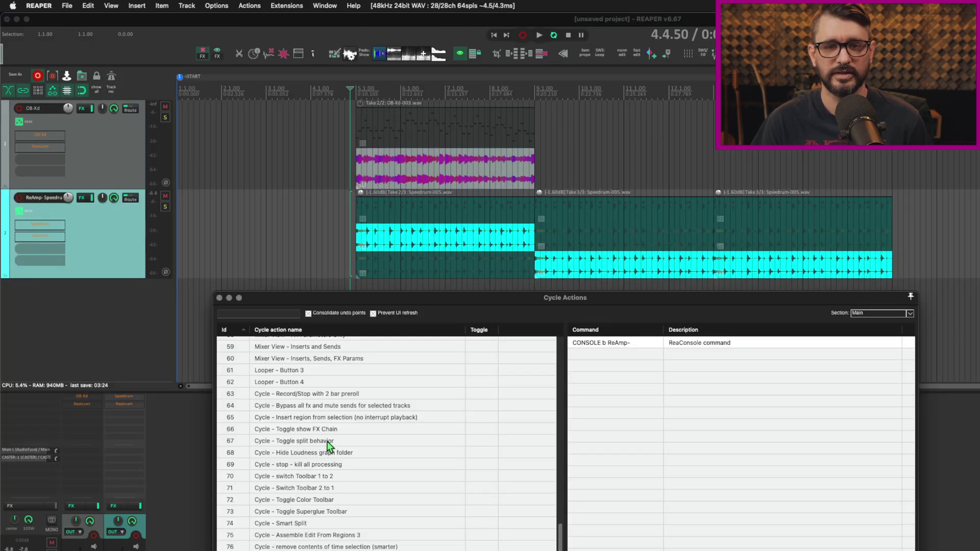
# - Insert Prefix - ReAmp as the first step of the Reamp Single Track (Mono) custom action
pyautogui.click(220, 299)
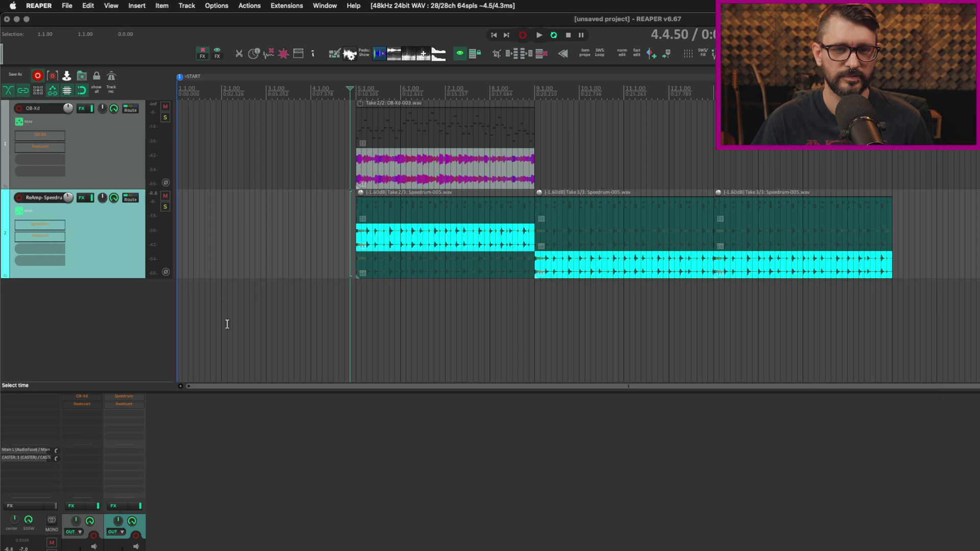
pyautogui.hotkey('shift', '/')
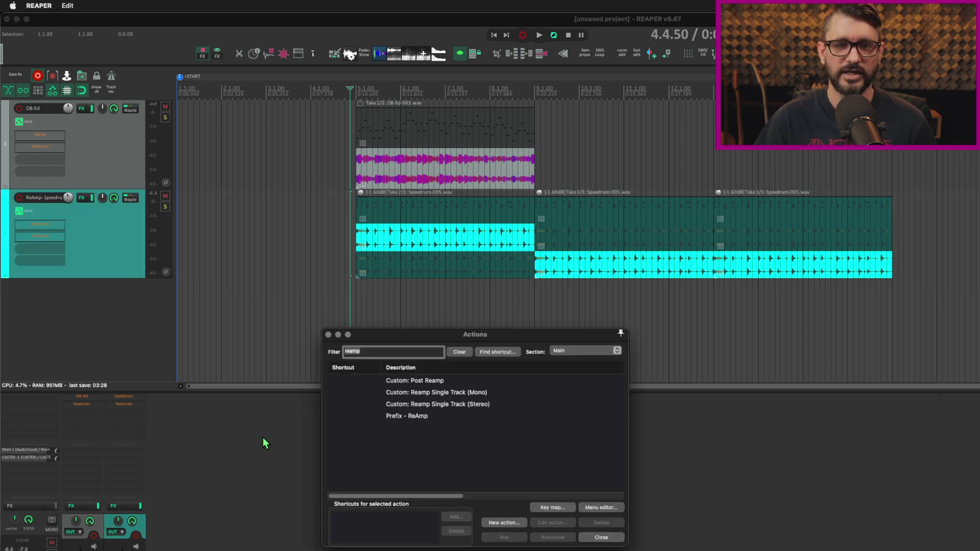
pyautogui.moveTo(458, 340); pyautogui.dragTo(465, 299)
pyautogui.click(473, 351)
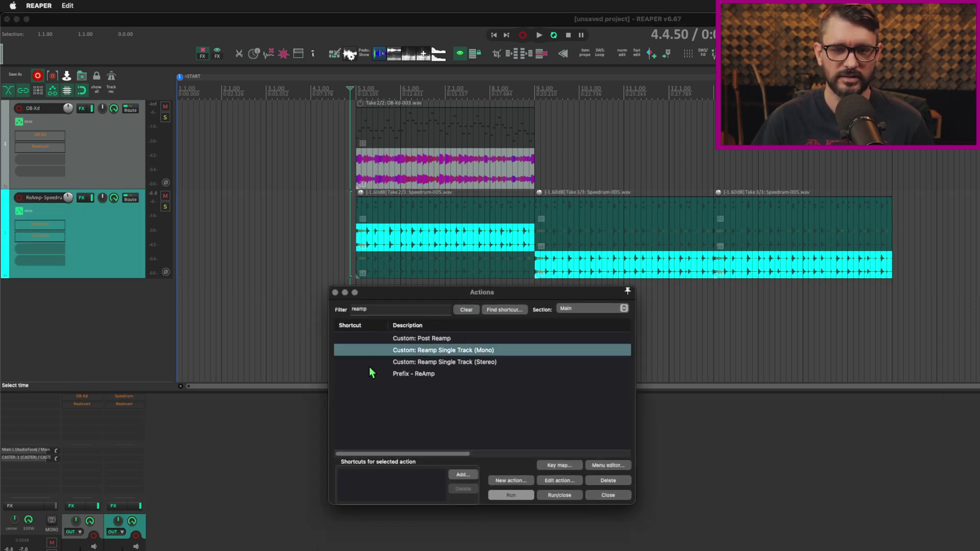
pyautogui.click(574, 483)
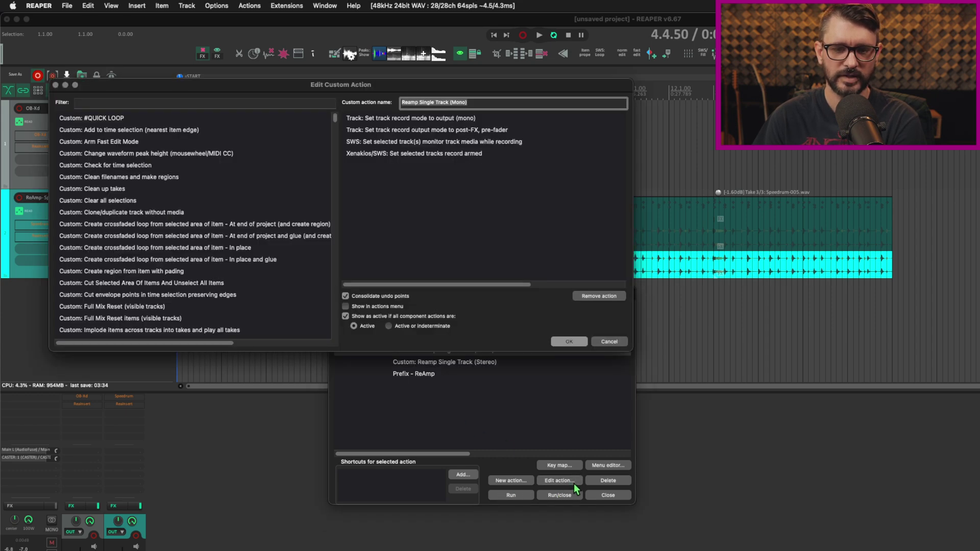
pyautogui.click(176, 104)
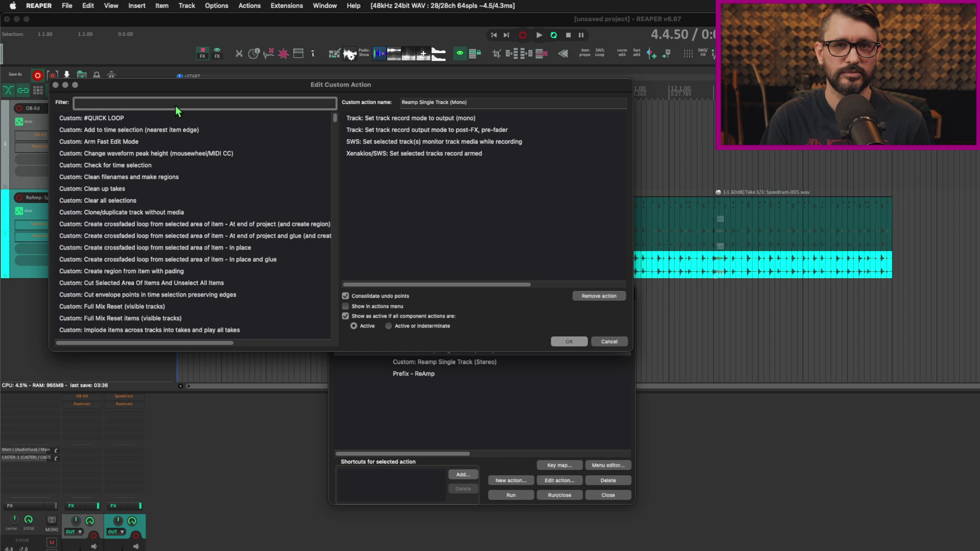
pyautogui.write('prefix')
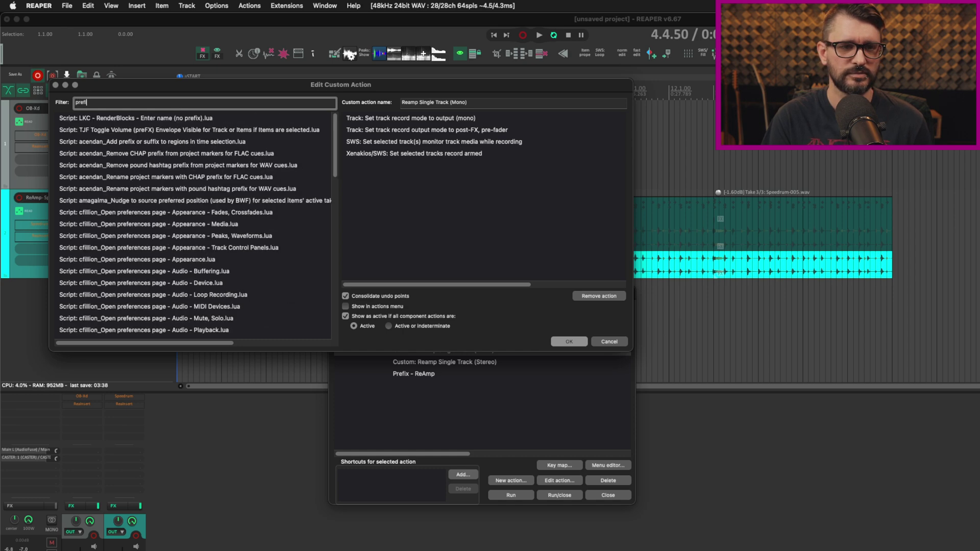
pyautogui.click(93, 238)
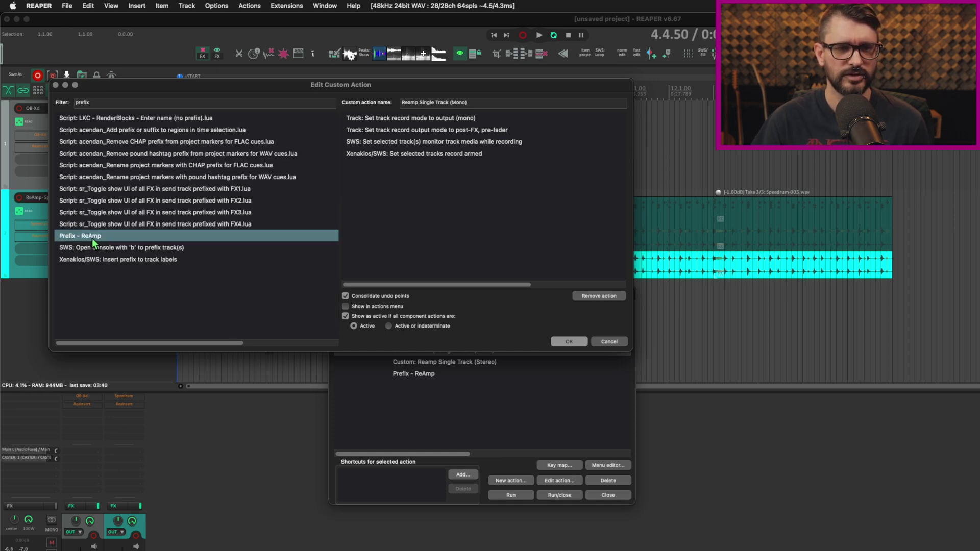
pyautogui.moveTo(93, 240); pyautogui.dragTo(437, 119)
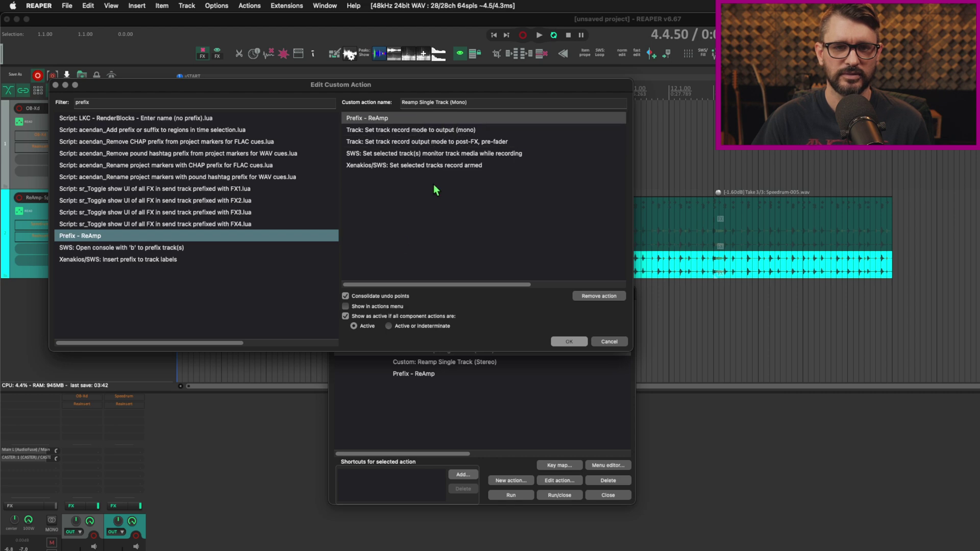
pyautogui.click(570, 342)
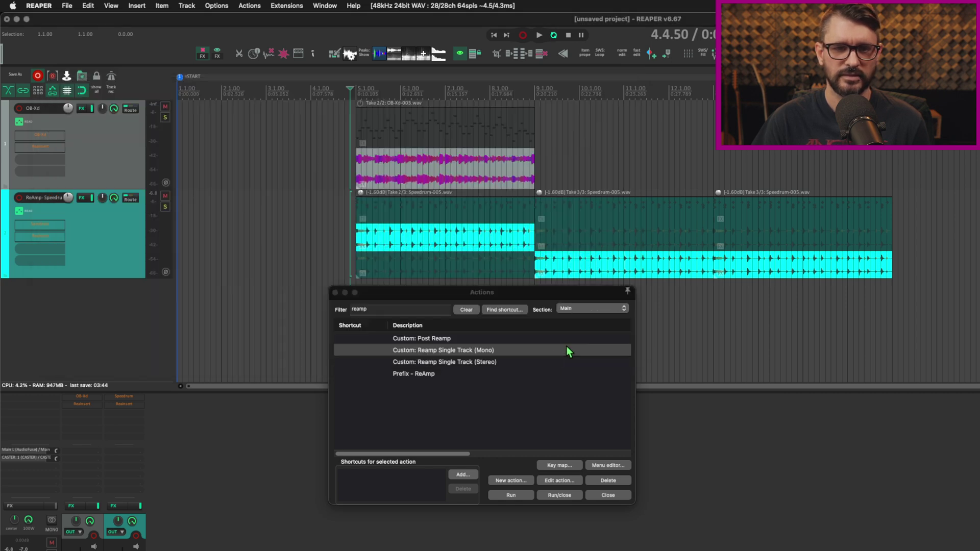
# - Add Prefix - ReAmp as the first step of Reamp Single Track (Stereo)
pyautogui.click(506, 363)
pyautogui.click(555, 481)
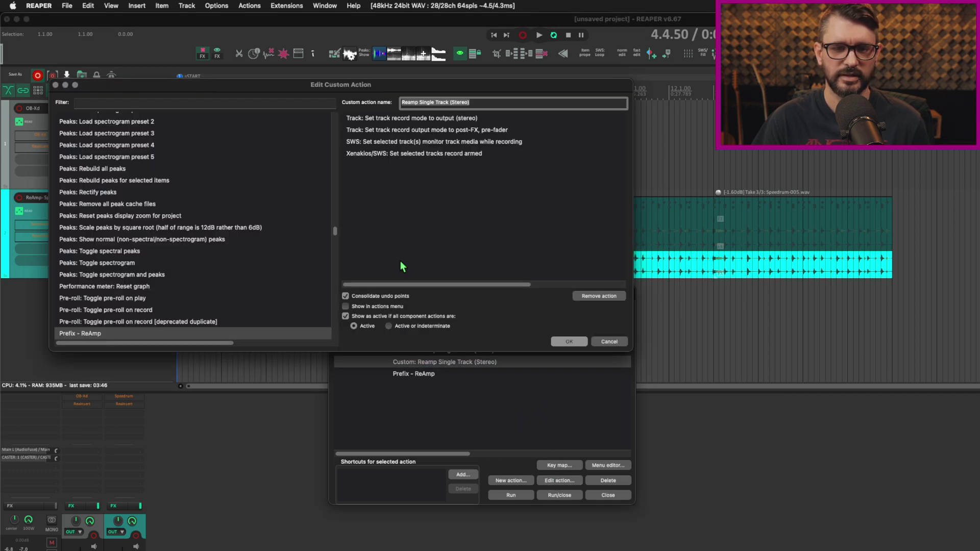
pyautogui.moveTo(122, 334); pyautogui.dragTo(467, 118)
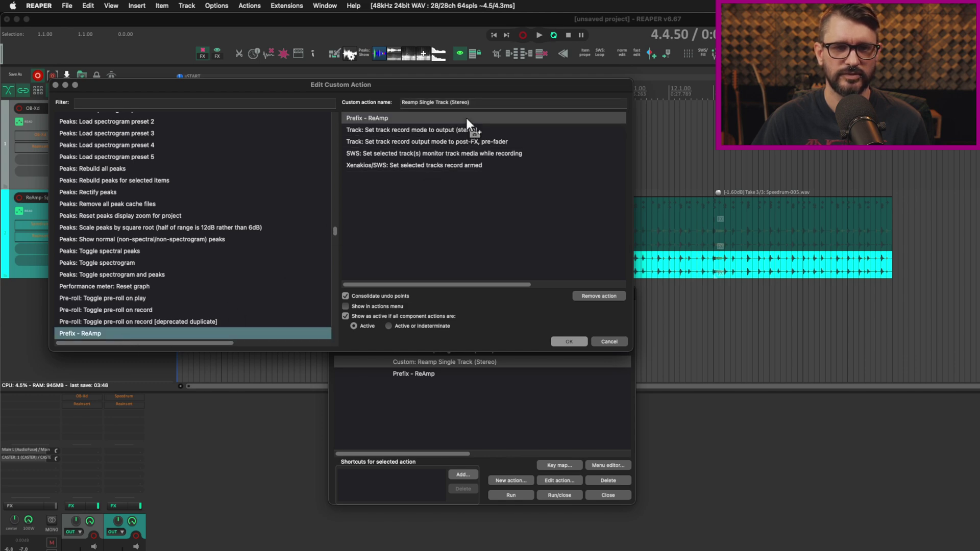
pyautogui.click(576, 342)
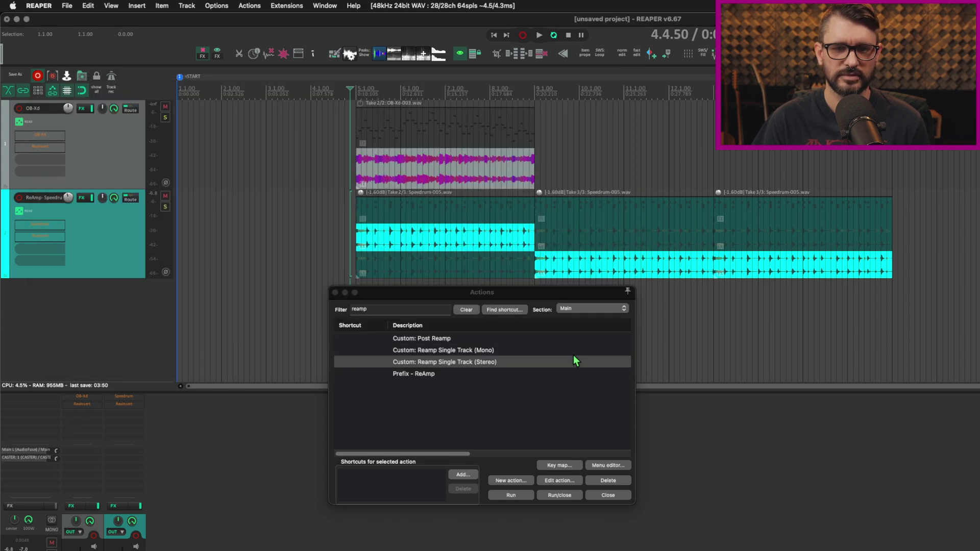
# - Run Custom: Reamp Single Track (Stereo) on the OB-Xd track to arm it and rename it ReAmp-OB-Xd
pyautogui.click(508, 437)
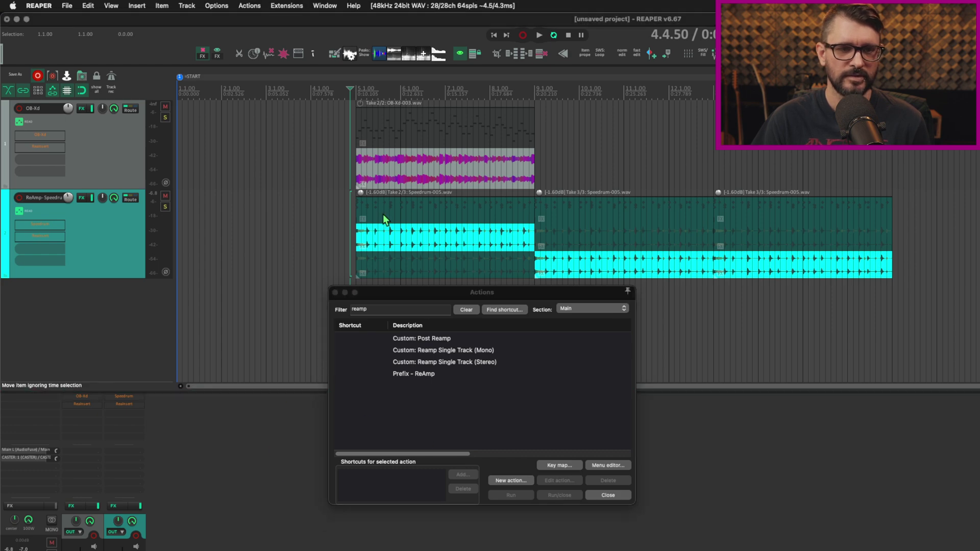
pyautogui.click(105, 158)
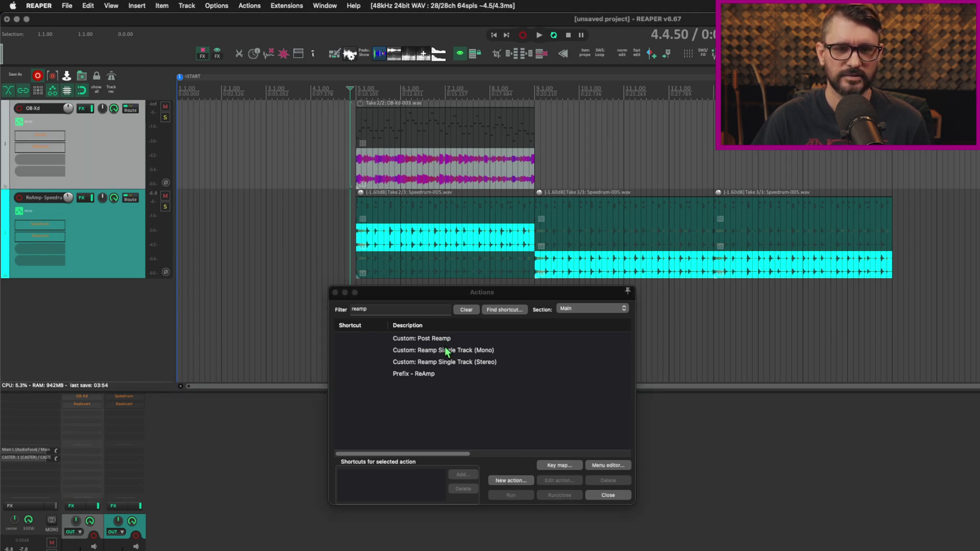
pyautogui.click(469, 363)
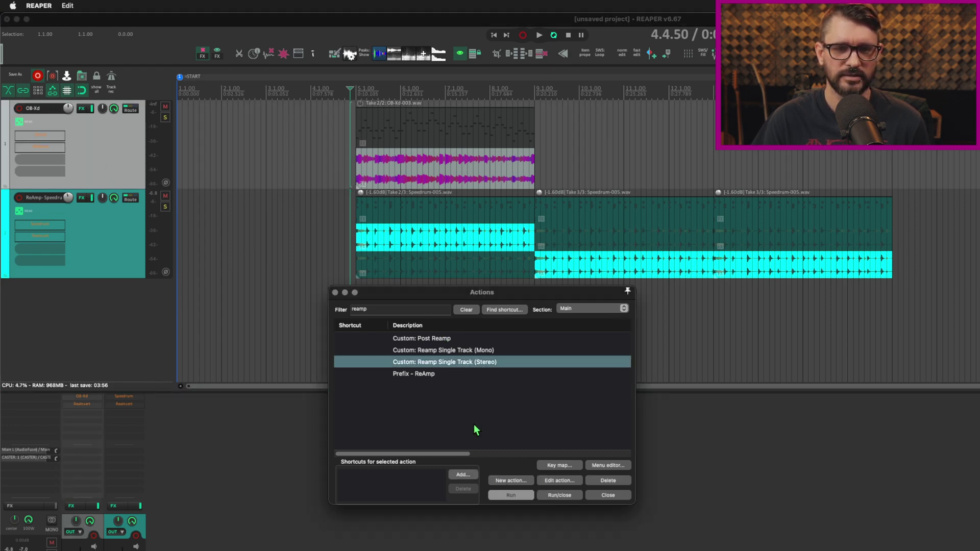
pyautogui.click(525, 499)
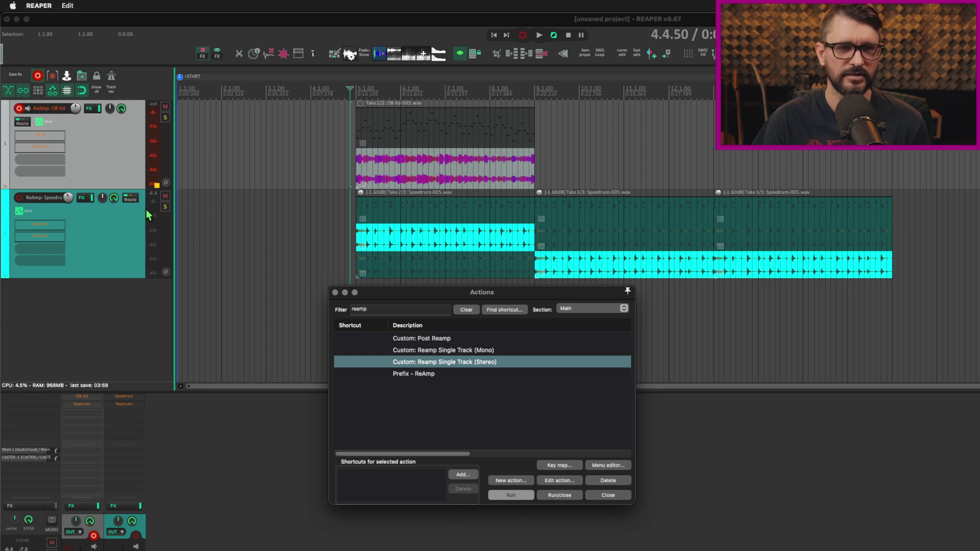